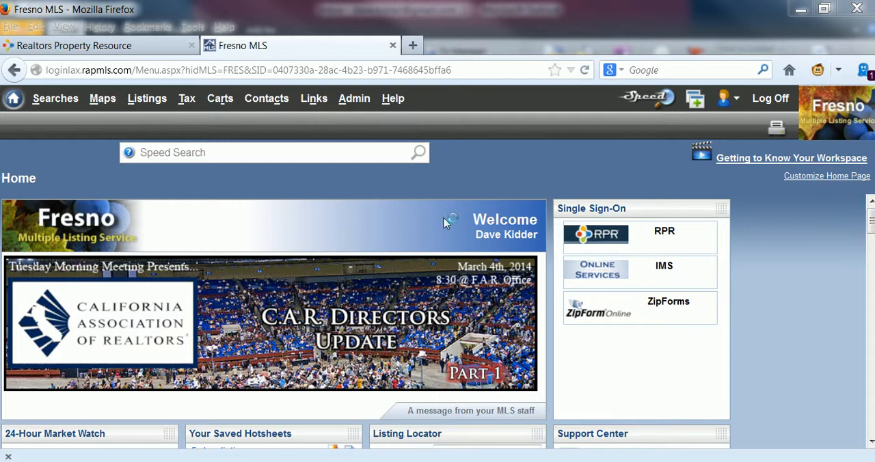
Open the RPR site through the MLS single sign-on and look up the subject property in Clovis by its full address
left_click(603, 235)
left_click(68, 46)
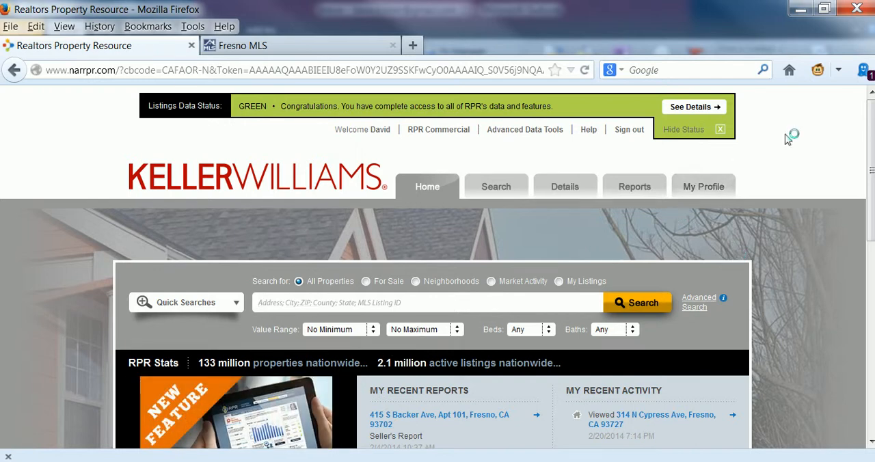
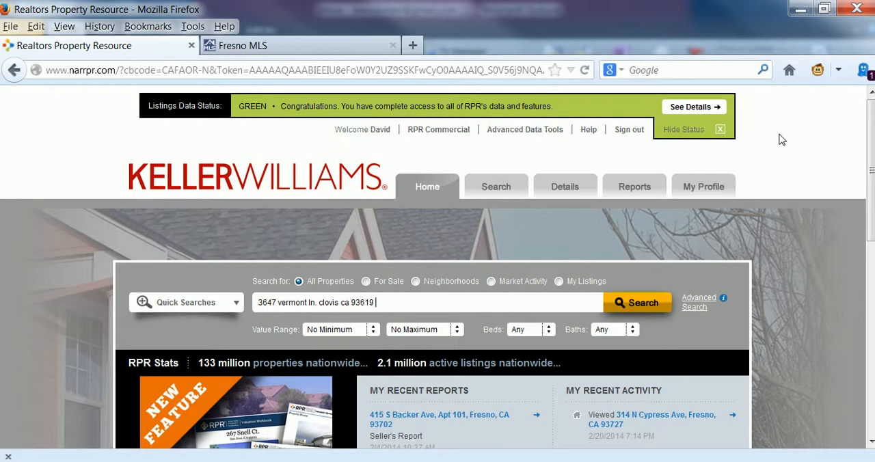
left_click(644, 309)
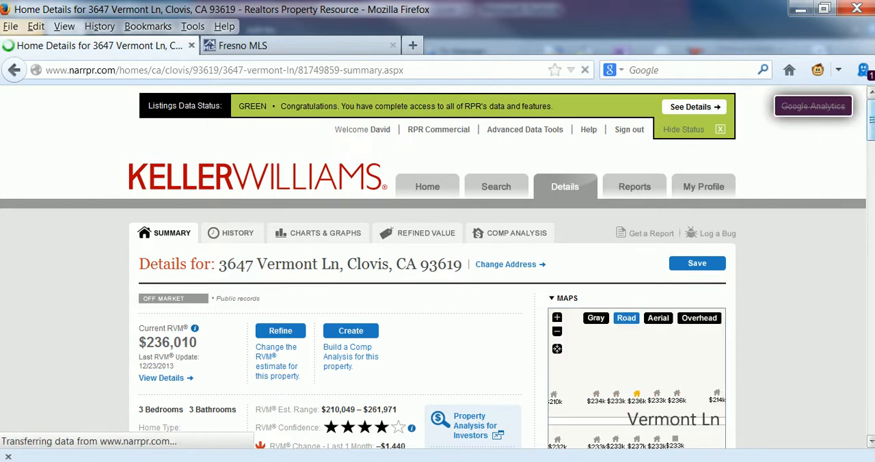
Examine the property's summary page, including the value estimate, neighborhood comparison, home facts, median home value chart and tax info
scroll(871, 137, "down", 3)
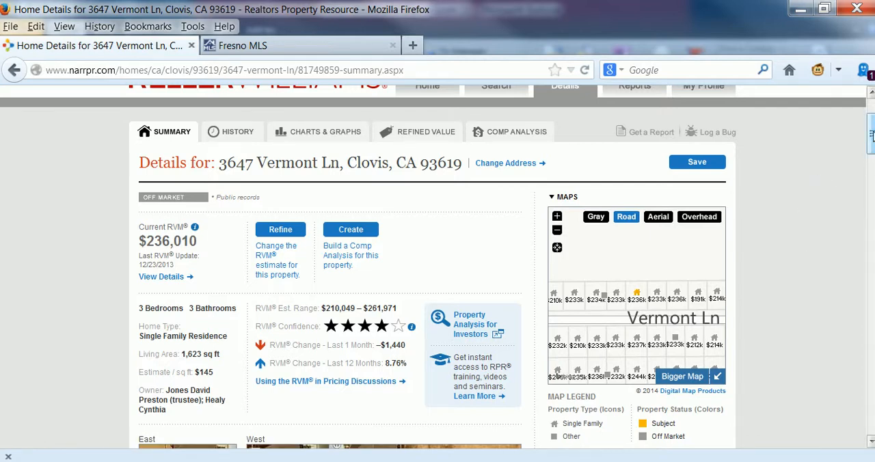
left_click_drag(870, 134, 871, 188)
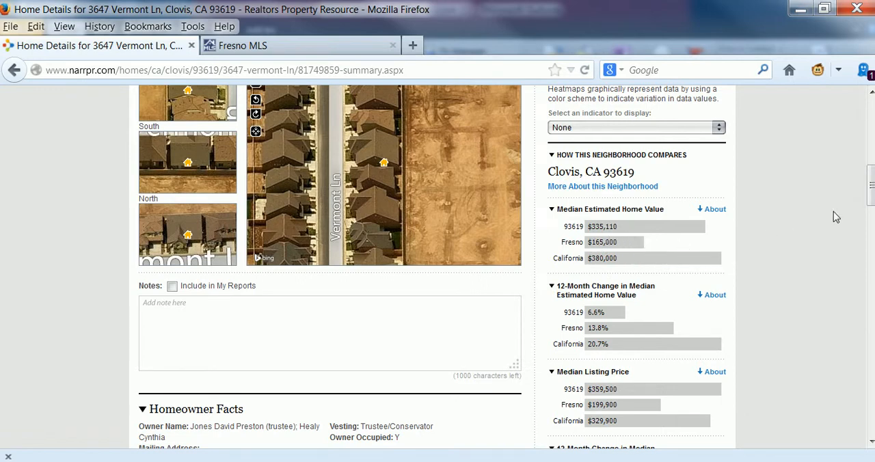
left_click_drag(872, 193, 872, 205)
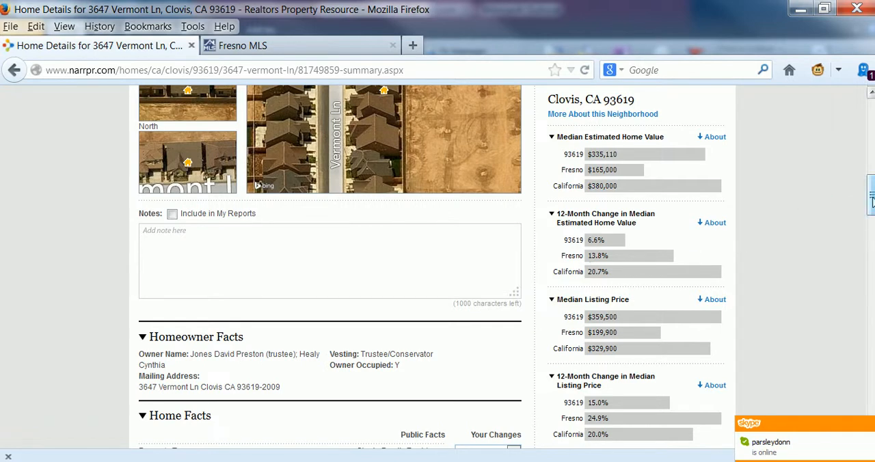
left_click_drag(871, 198, 870, 222)
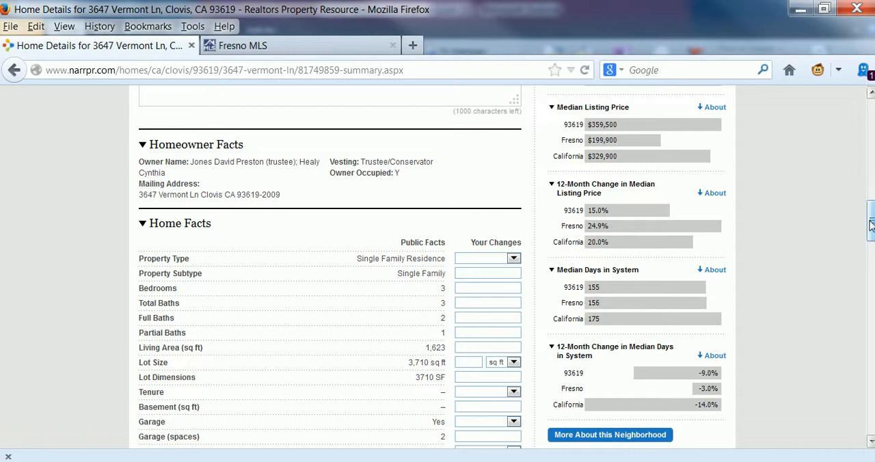
left_click_drag(871, 223, 871, 228)
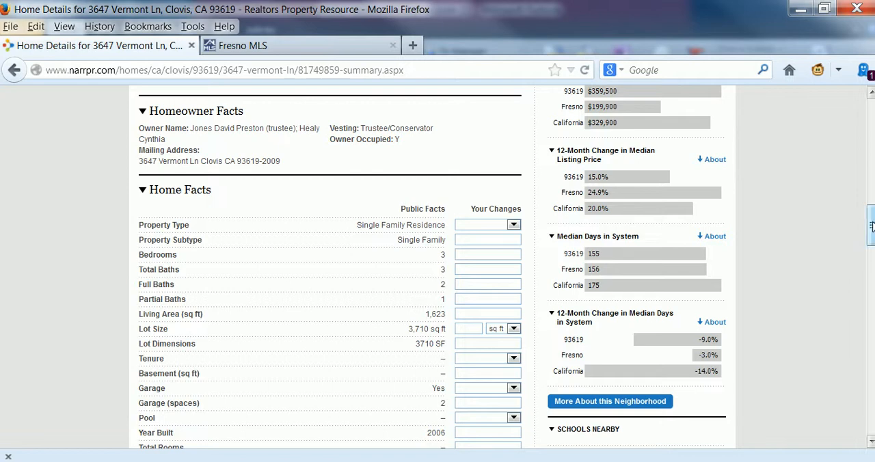
left_click_drag(871, 227, 871, 233)
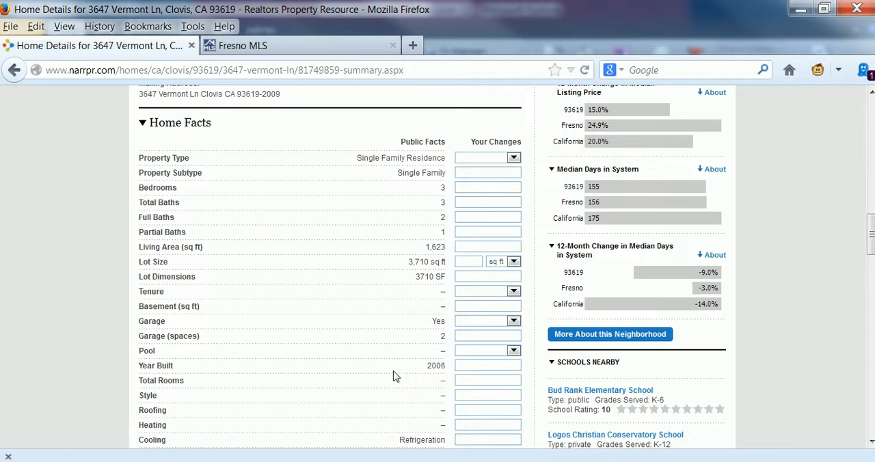
mouse_move(872, 240)
left_mouse_down()
mouse_move(871, 267)
mouse_move(871, 237)
left_mouse_up()
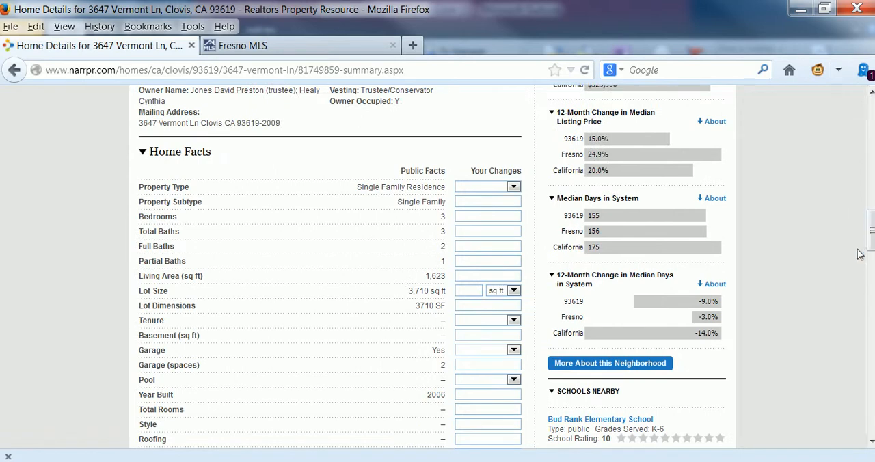
left_click_drag(871, 241, 870, 318)
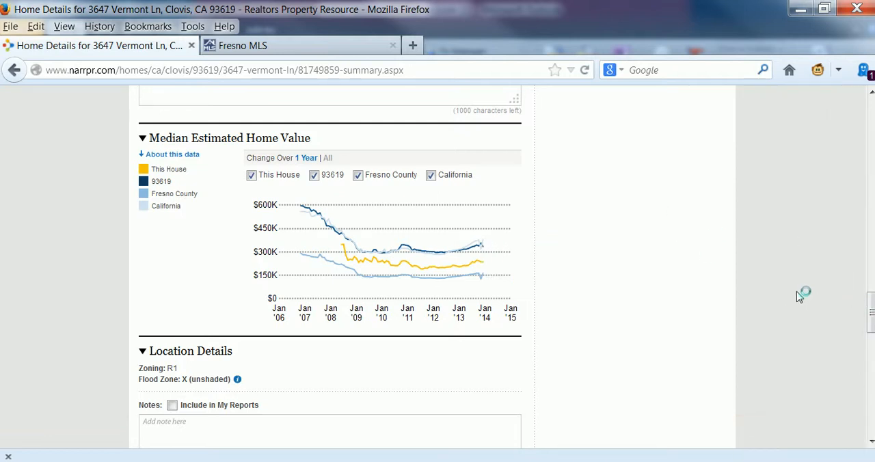
left_click_drag(871, 316, 872, 407)
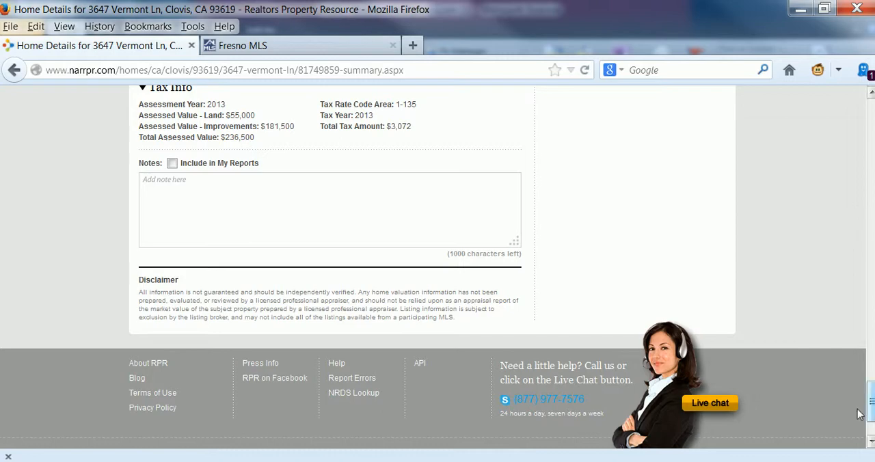
left_click_drag(870, 399, 871, 109)
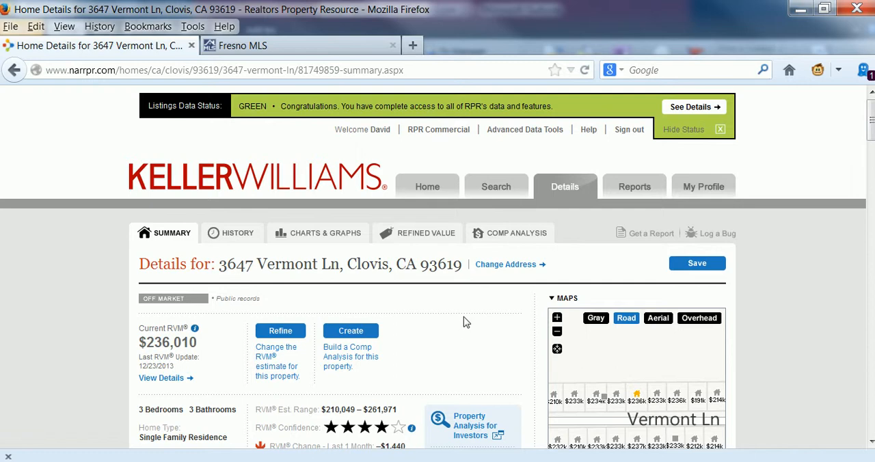
Start a Comparative Analysis for the property and confirm its home facts without changes
left_click(510, 237)
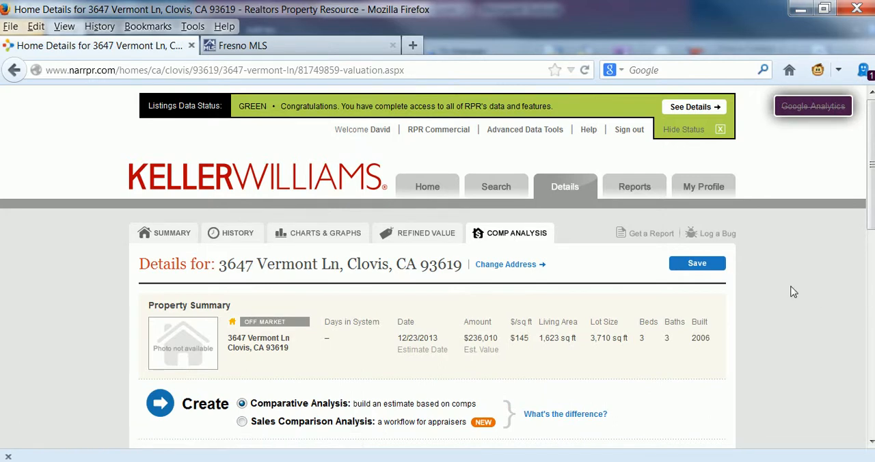
scroll(786, 274, "down", 3)
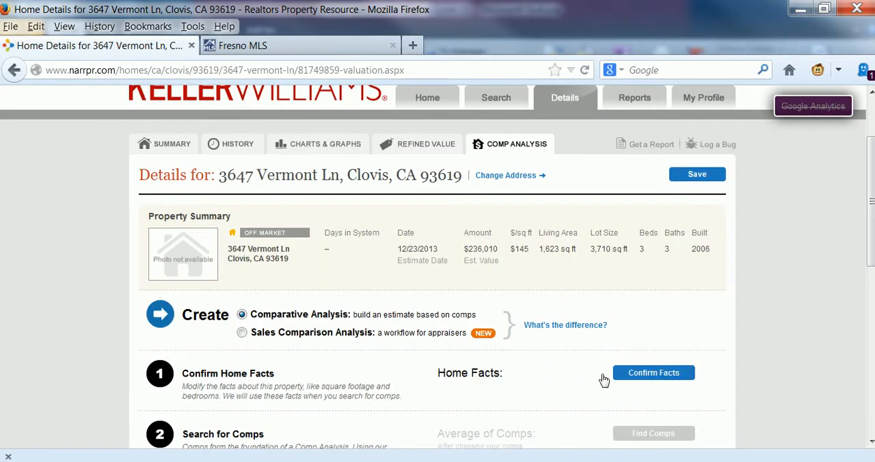
left_click(652, 378)
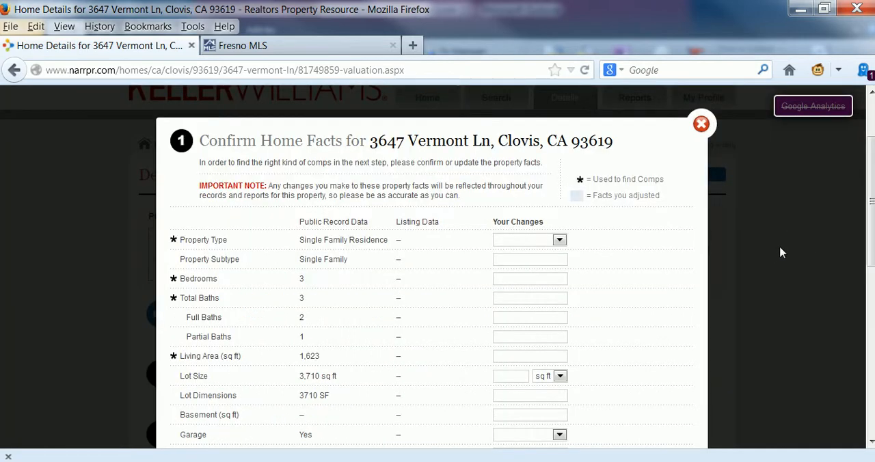
scroll(781, 250, "down", 3)
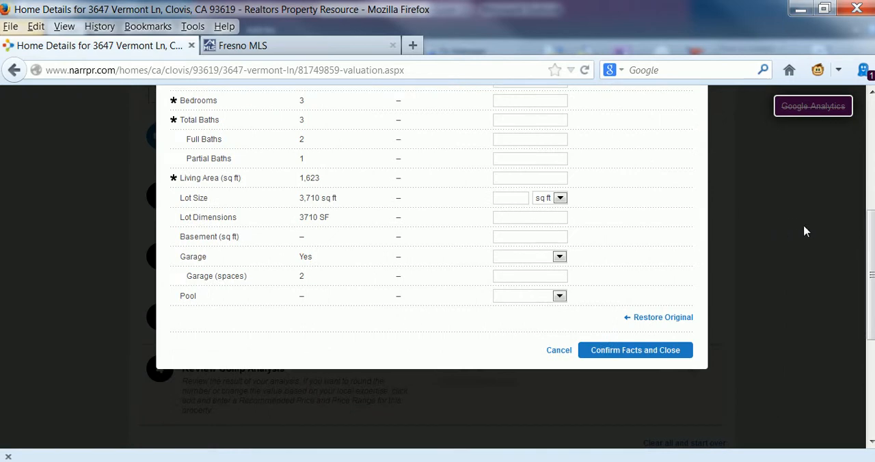
scroll(804, 231, "down", 2)
left_click(635, 263)
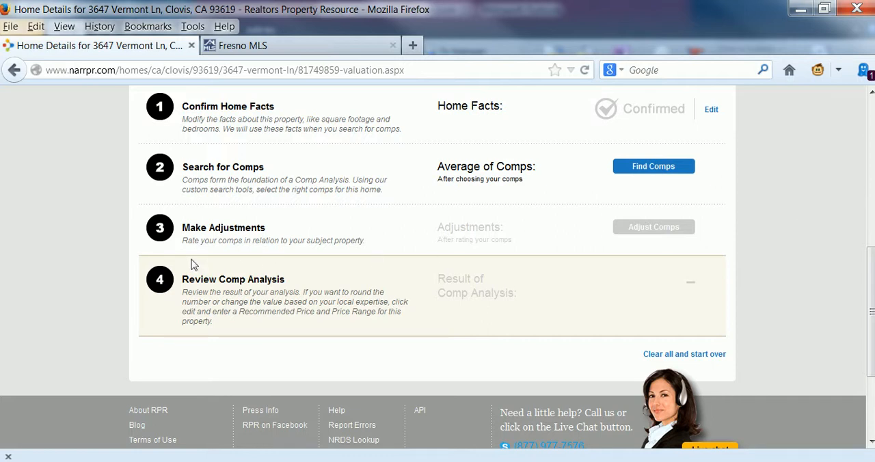
Open the Search for Comps stage of the analysis
left_click(651, 166)
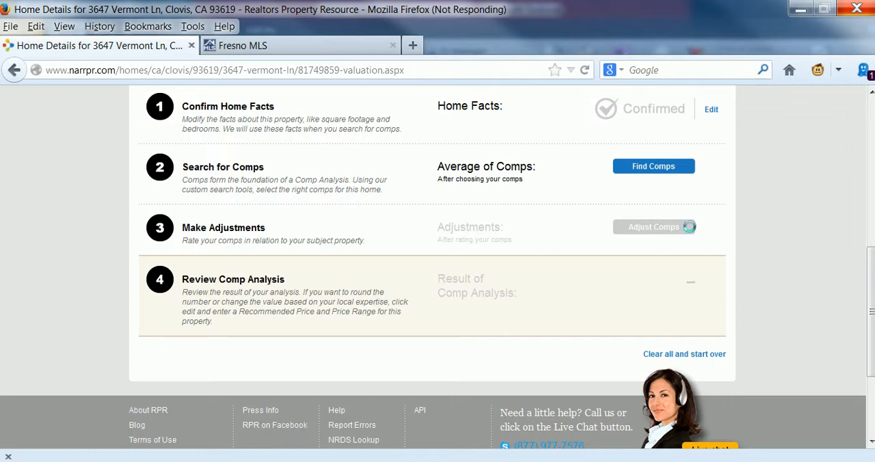
left_click(653, 167)
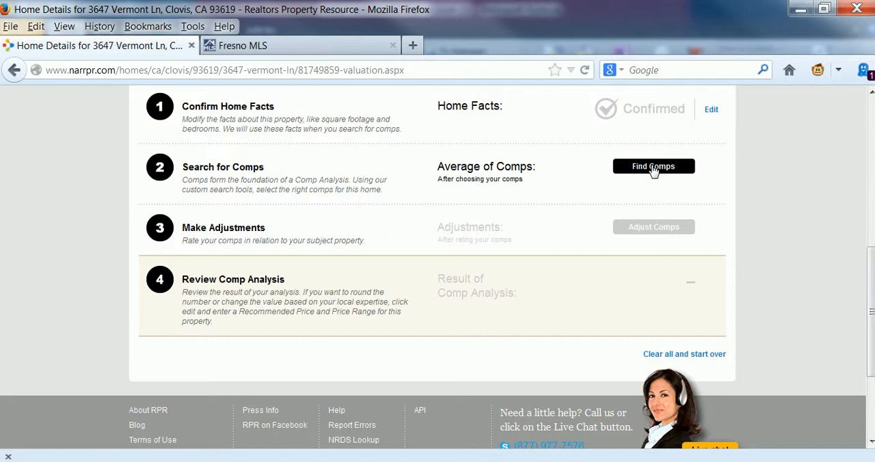
left_click(653, 168)
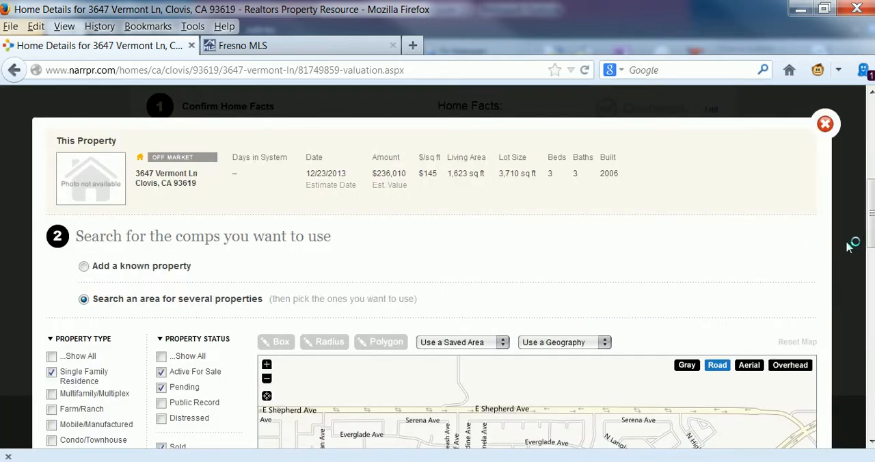
Add Public Record, Distressed and Expired to the property statuses included in the comps search
scroll(848, 245, "down", 2)
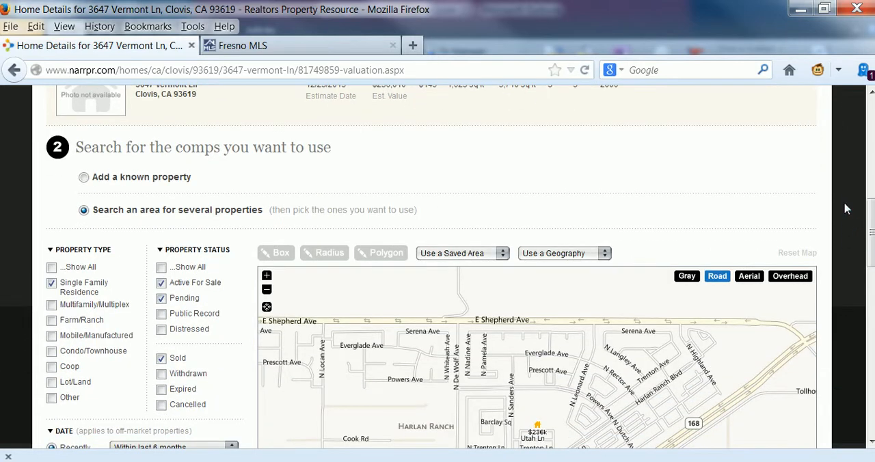
scroll(846, 212, "down", 2)
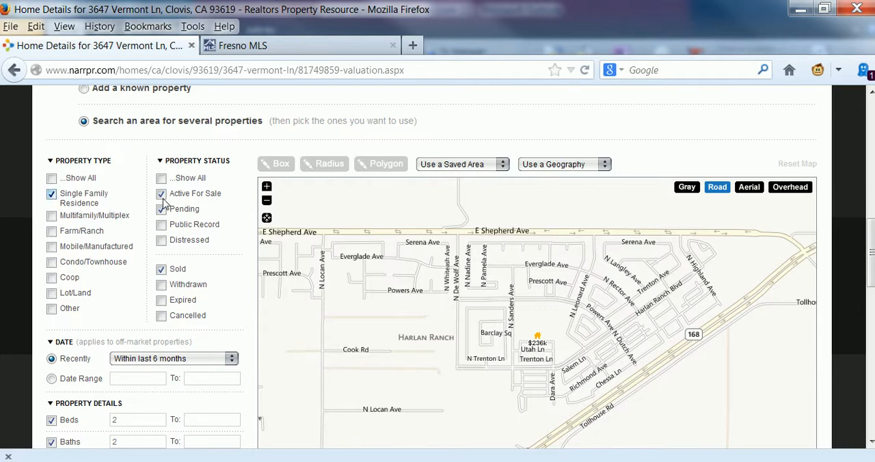
left_click(163, 227)
left_click(163, 241)
left_click(161, 302)
left_click(162, 302)
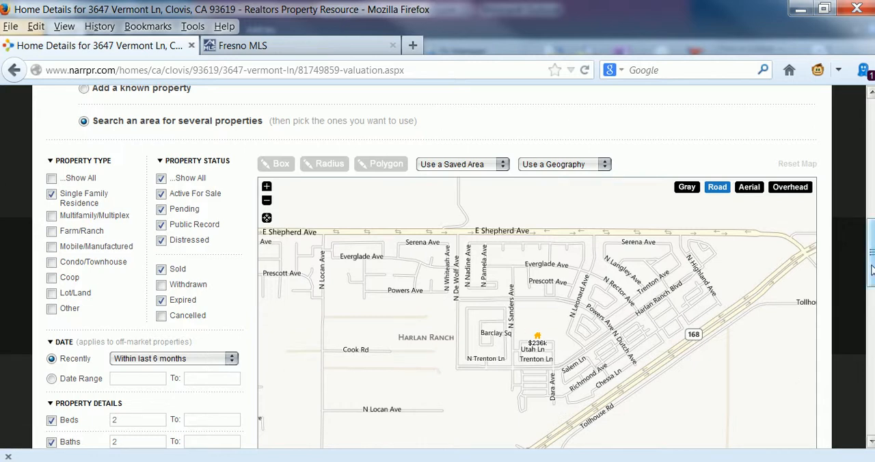
Set the upper limits in the property details to 4 beds and 3 baths
scroll(870, 253, "down", 3)
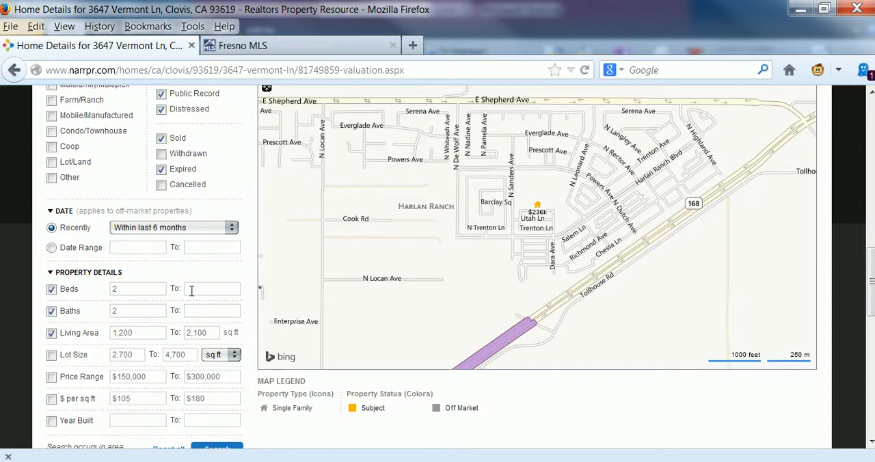
left_click(206, 290)
type("4")
left_click(220, 308)
type("3")
left_click(153, 332)
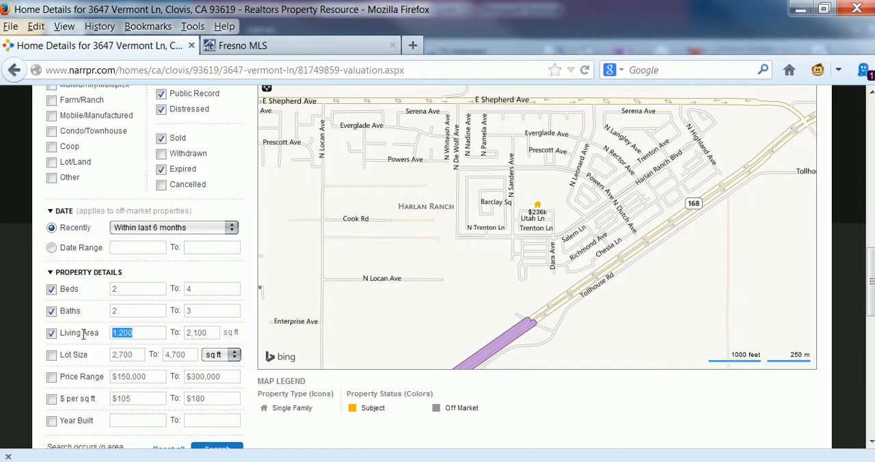
key("Left")
type("1,40")
key("BackSpace")
key("BackSpace")
key("Tab")
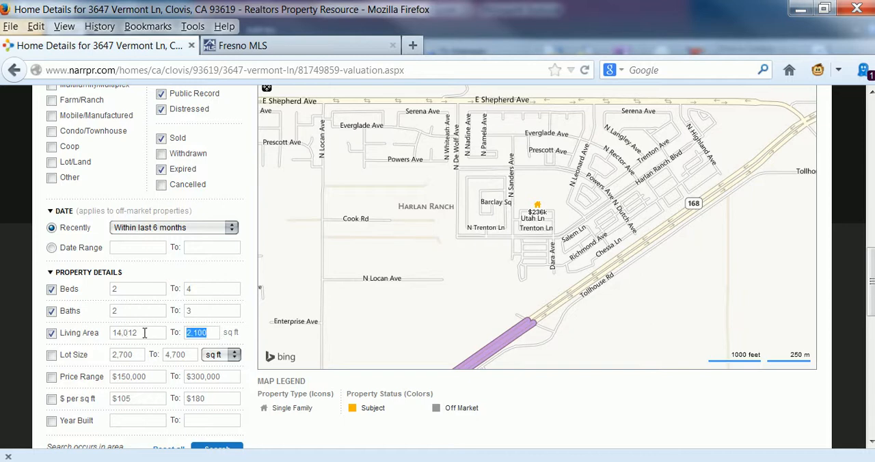
Set the living area range of the comps search to 1,400 to 1,802 sq ft
key("shift+Tab")
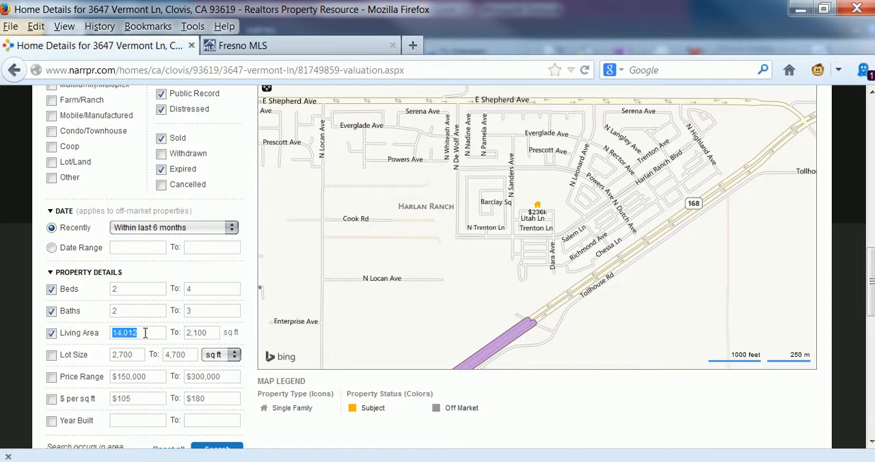
type("1,400")
left_click(216, 335)
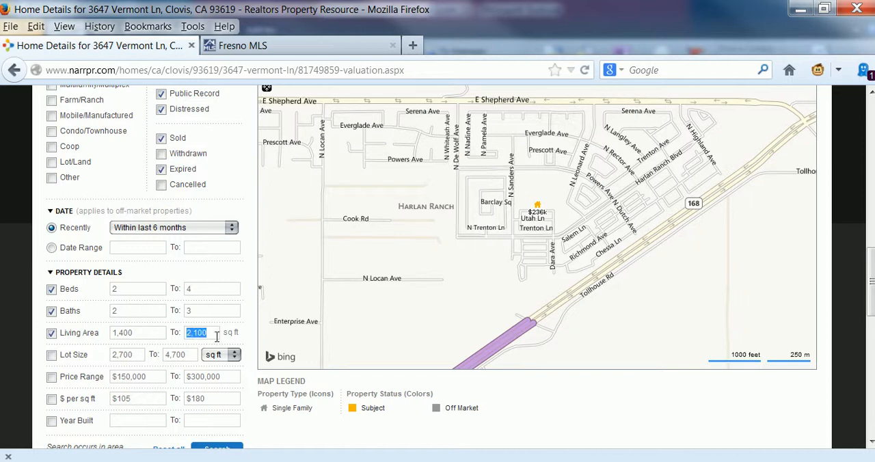
left_click(216, 336)
type("1,80")
left_click(215, 336)
key("BackSpace")
key("BackSpace")
key("BackSpace")
Run the comps search within the area shown on the map
scroll(536, 268, "down", 3)
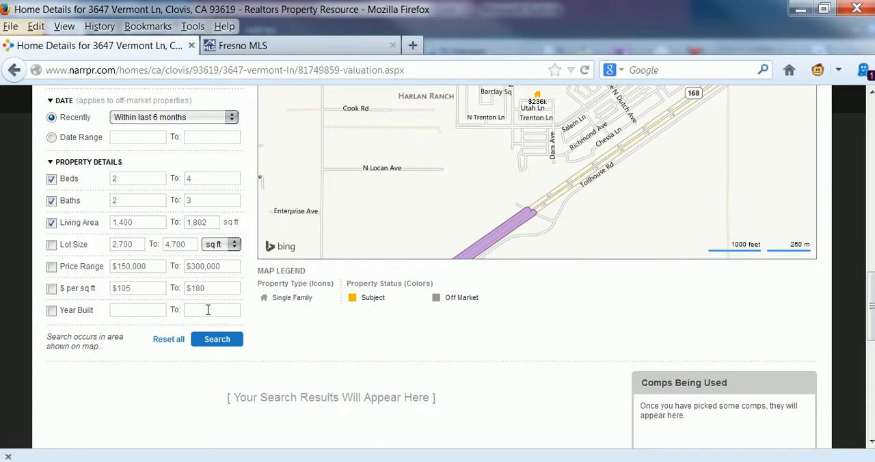
left_click(215, 344)
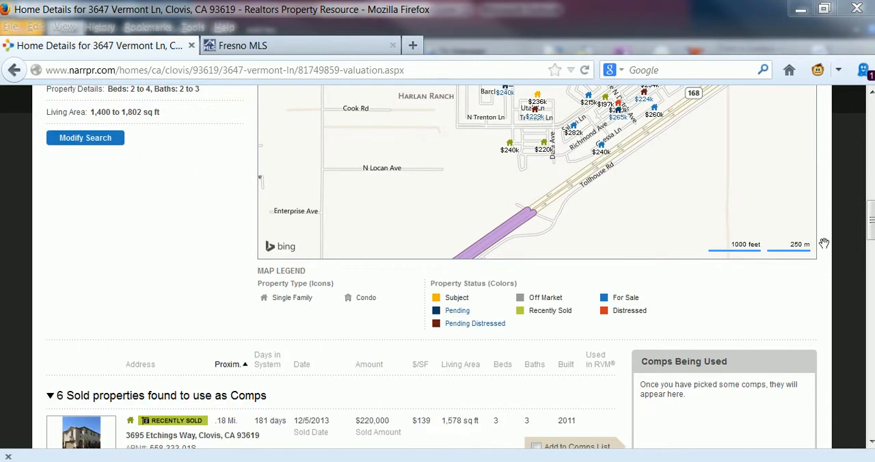
left_click(871, 188)
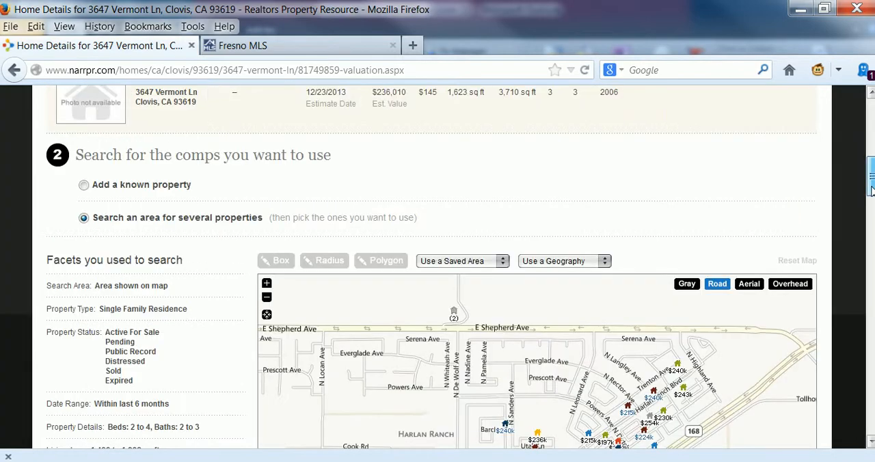
left_click_drag(873, 193, 872, 222)
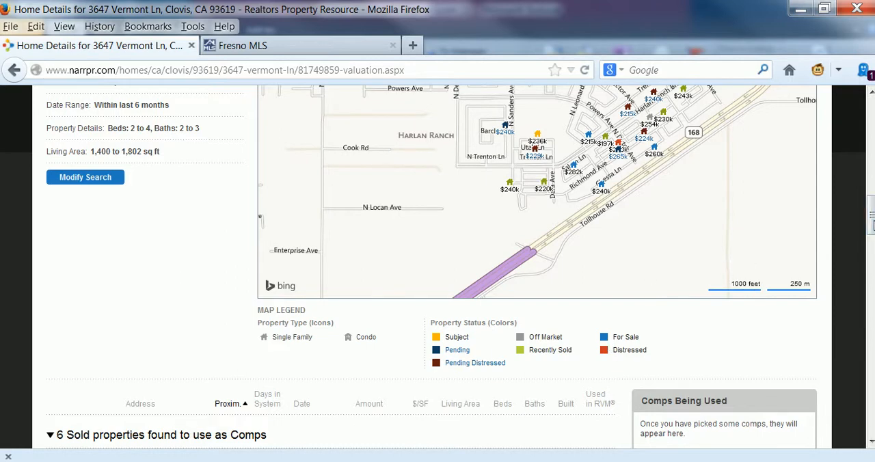
scroll(871, 225, "up", 4)
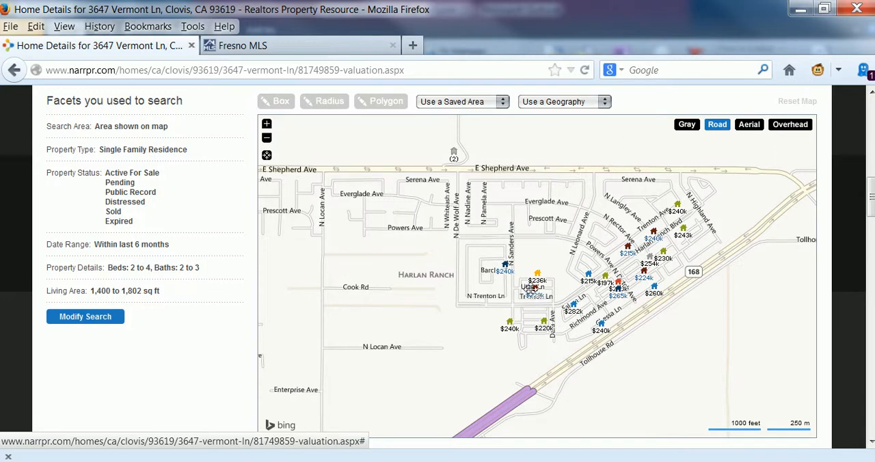
left_click(531, 288)
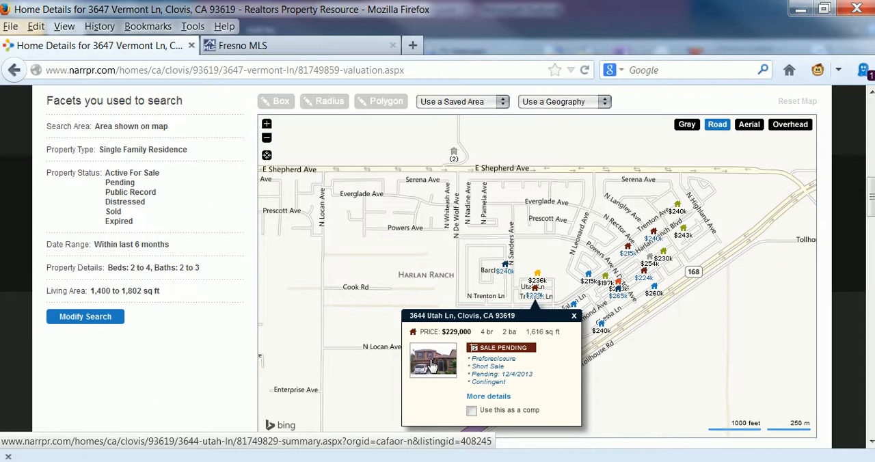
left_click(472, 411)
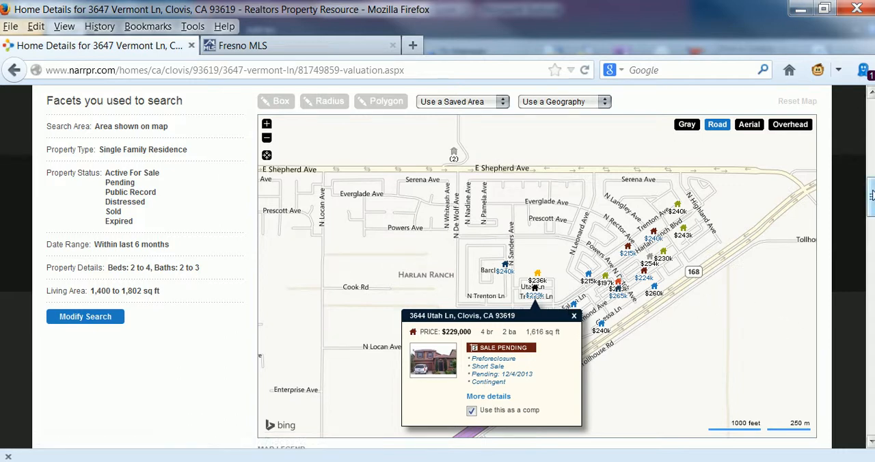
scroll(550, 307, "down", 5)
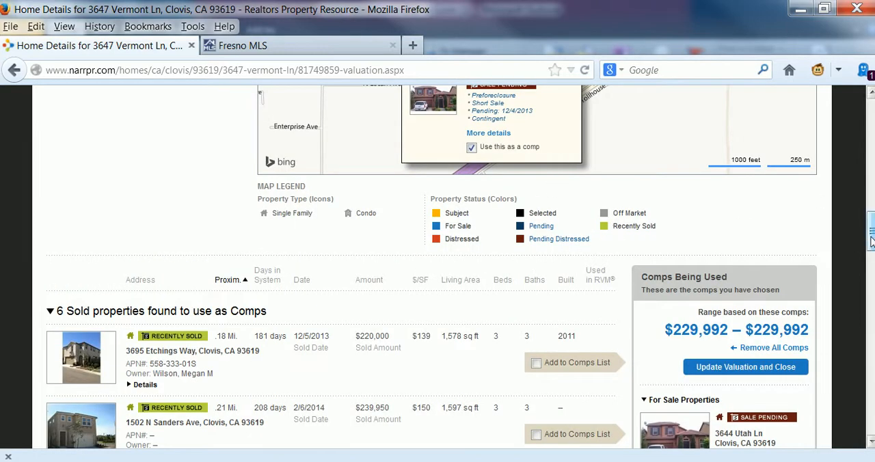
scroll(870, 232, "up", 7)
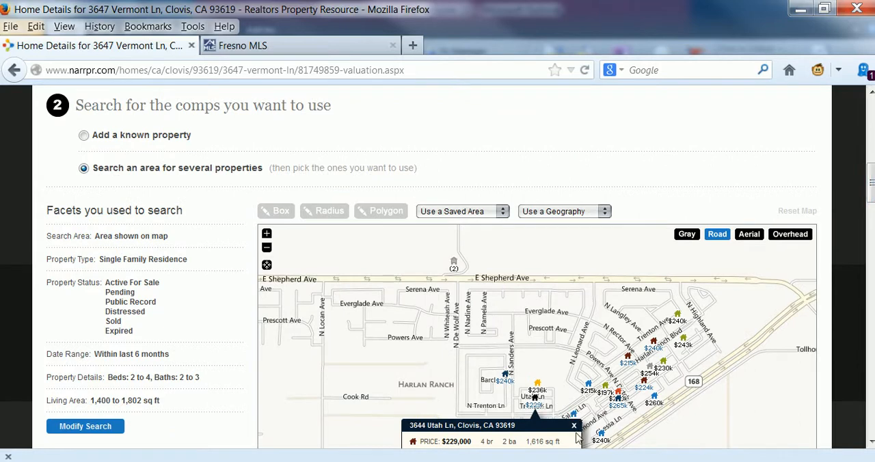
left_click(574, 426)
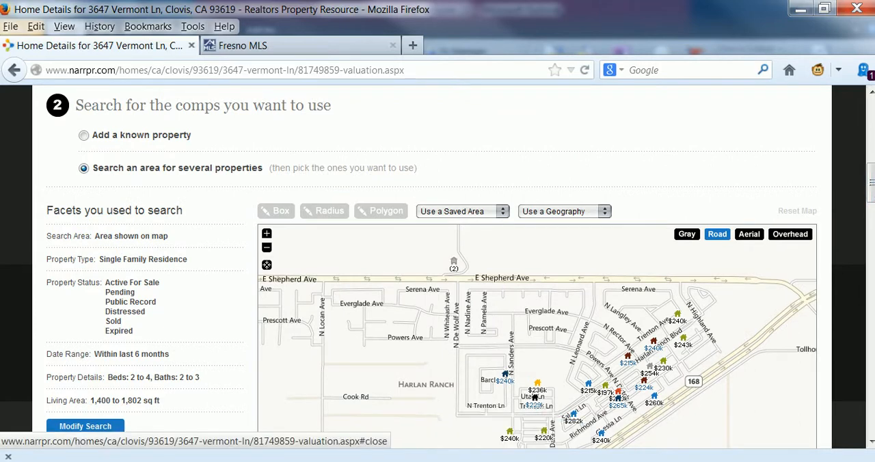
scroll(871, 185, "down", 3)
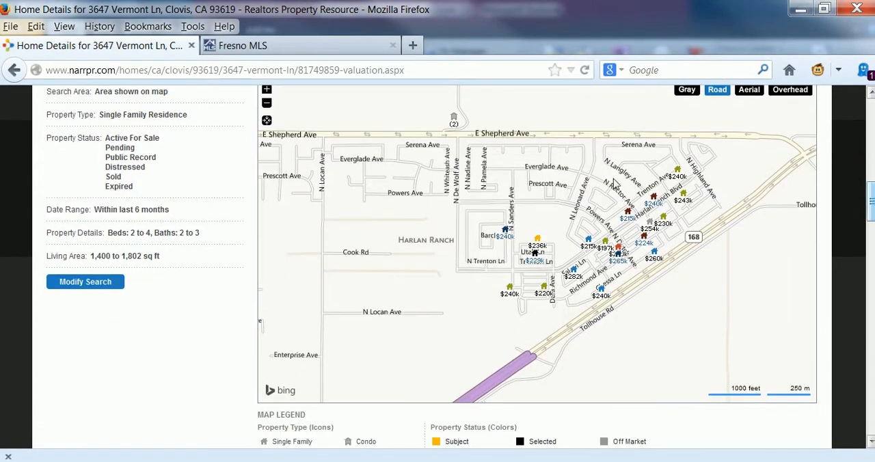
left_click(509, 293)
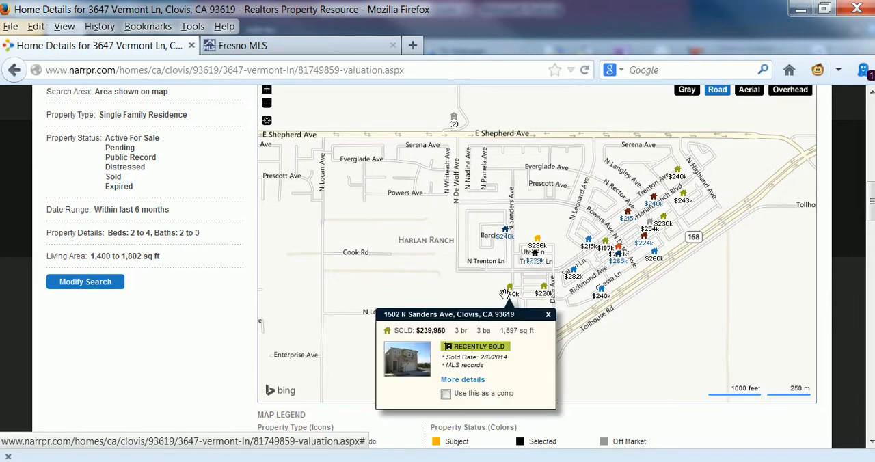
left_click(447, 394)
left_click(445, 395)
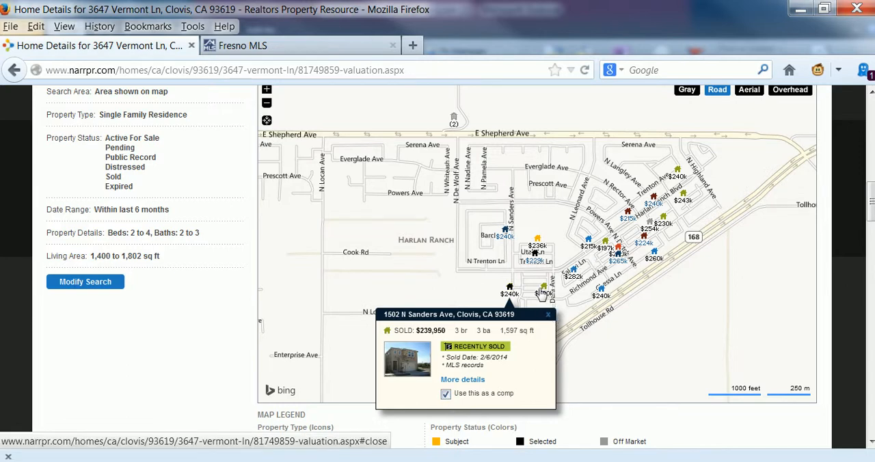
left_click(543, 291)
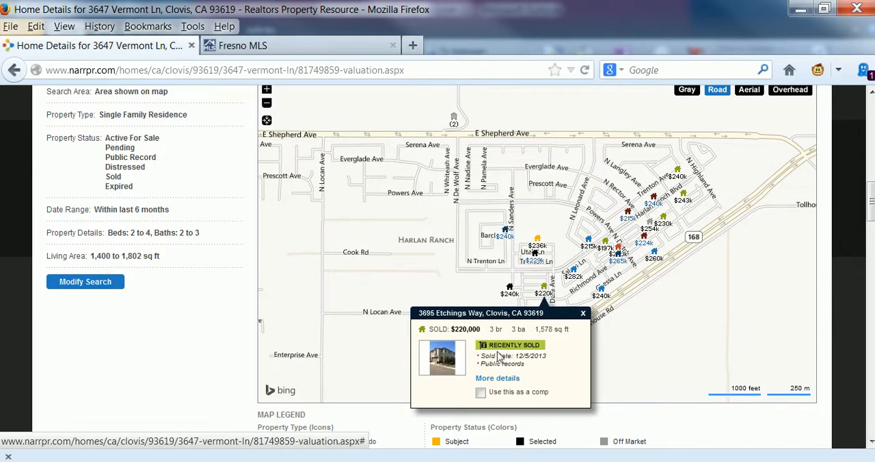
left_click(481, 393)
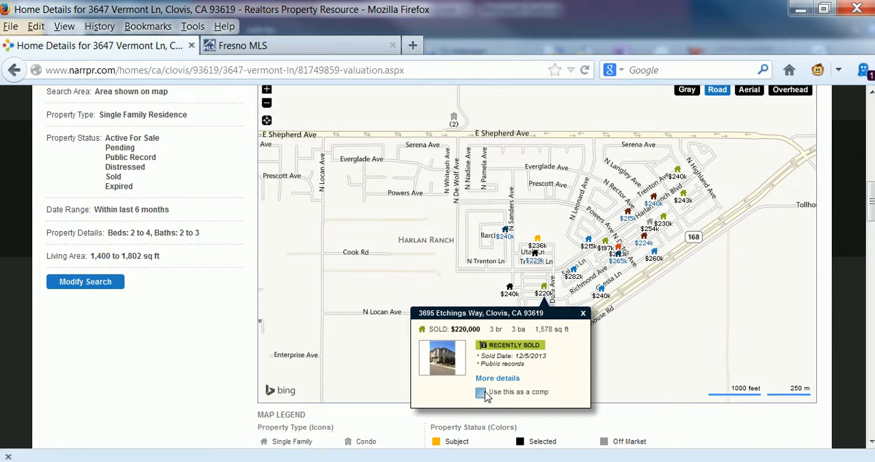
left_click(583, 317)
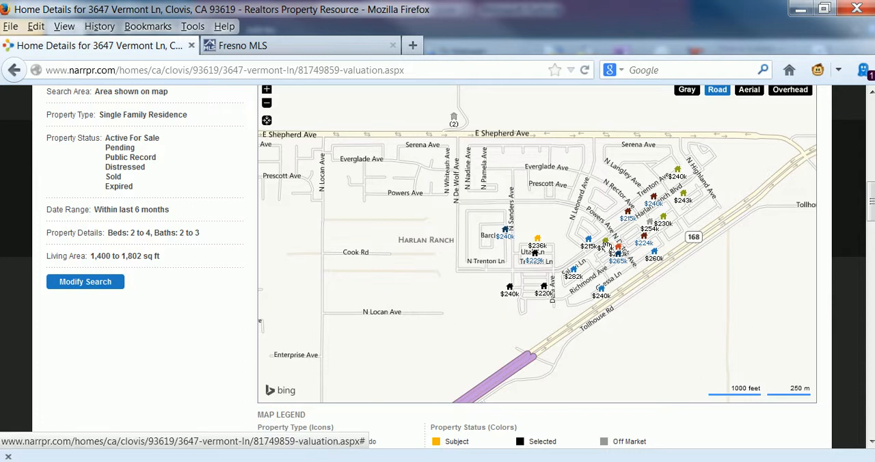
left_click(606, 245)
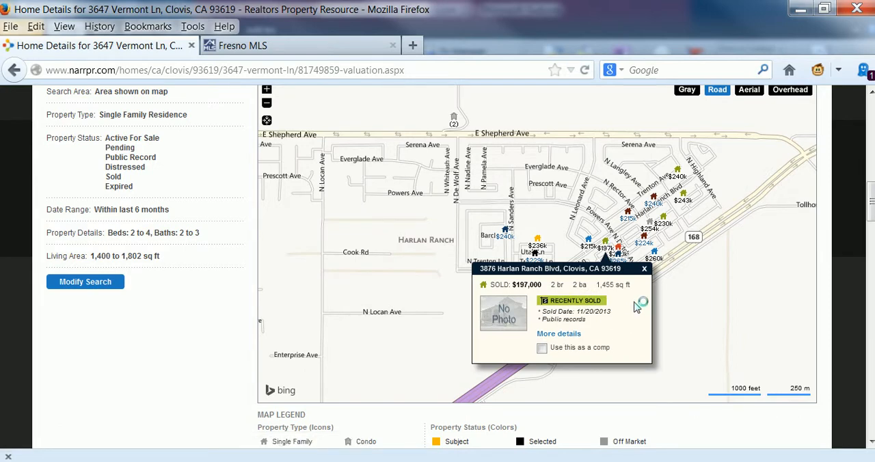
left_click(542, 349)
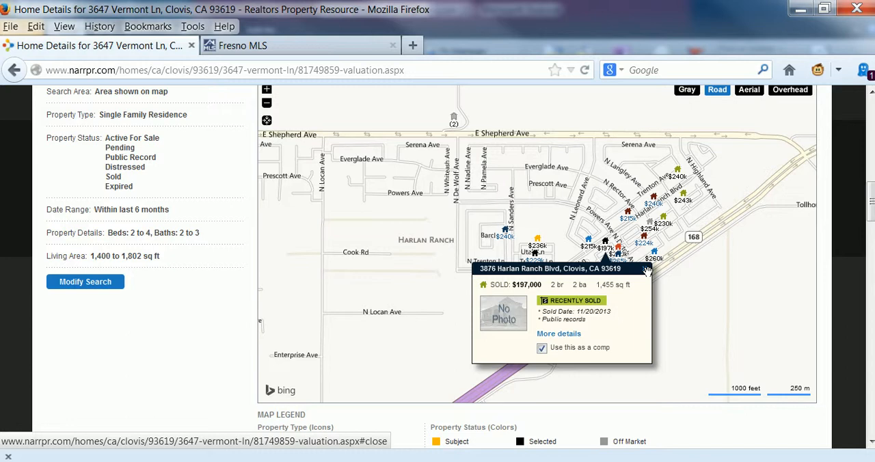
left_click(647, 271)
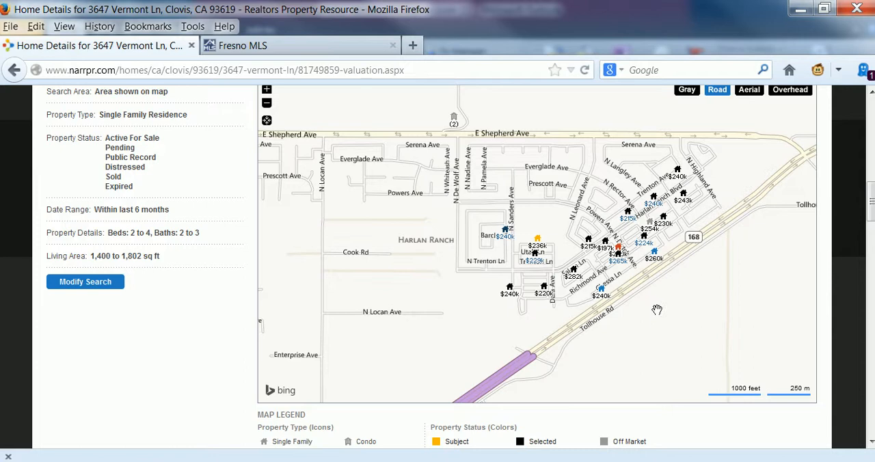
Review the list of sold, for-sale and off-market comps, and update the valuation with the selected ones
scroll(628, 259, "down", 5)
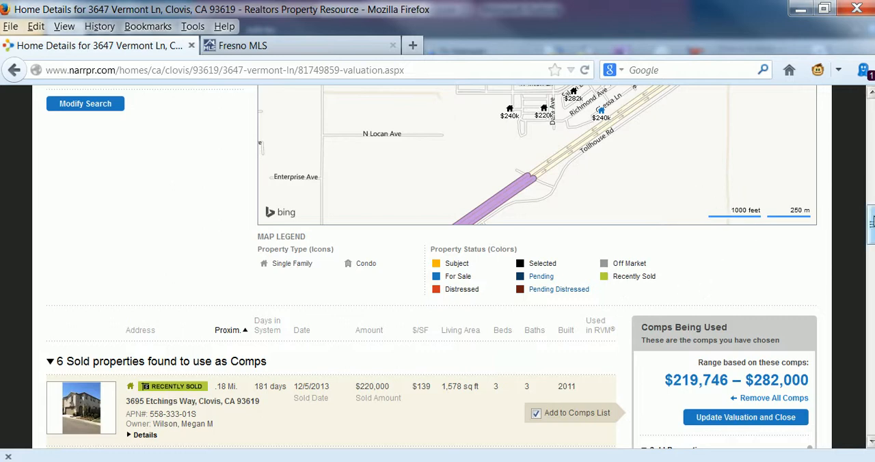
left_click_drag(871, 228, 871, 325)
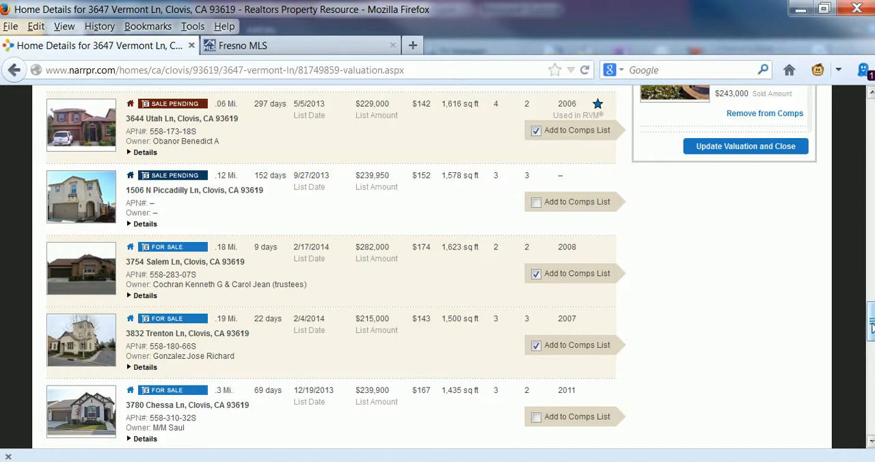
left_click_drag(872, 321, 871, 372)
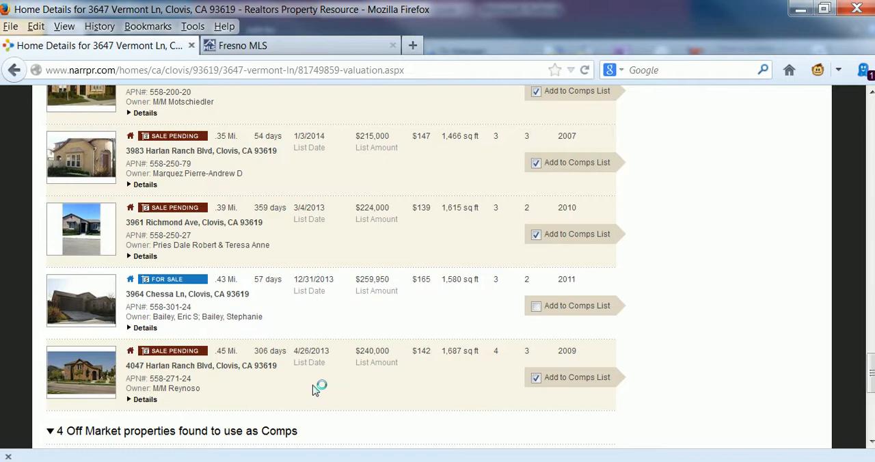
left_click_drag(872, 374, 872, 413)
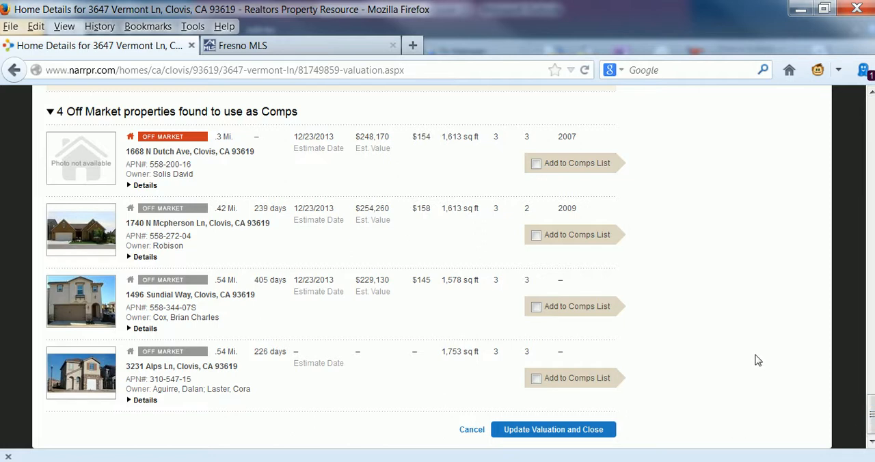
left_click(546, 431)
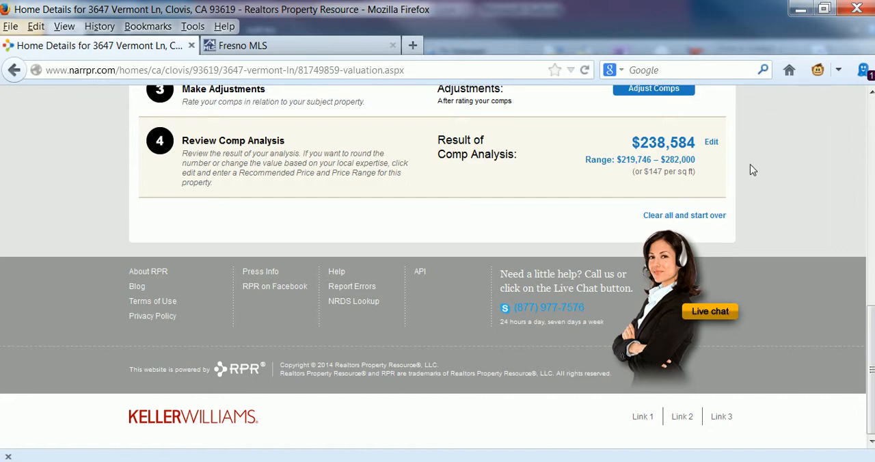
scroll(751, 164, "up", 3)
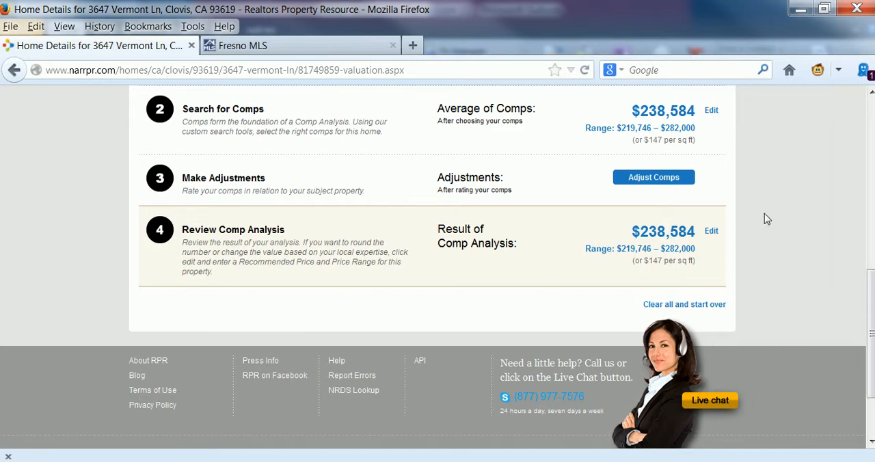
scroll(765, 225, "up", 2)
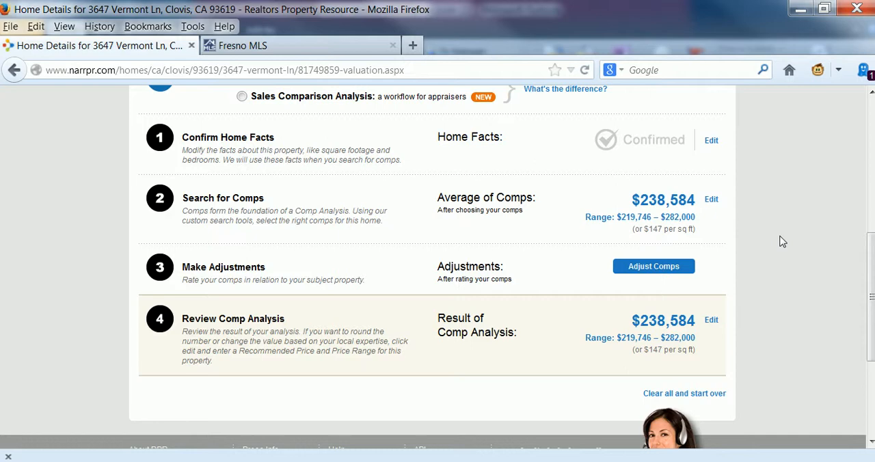
left_click(653, 267)
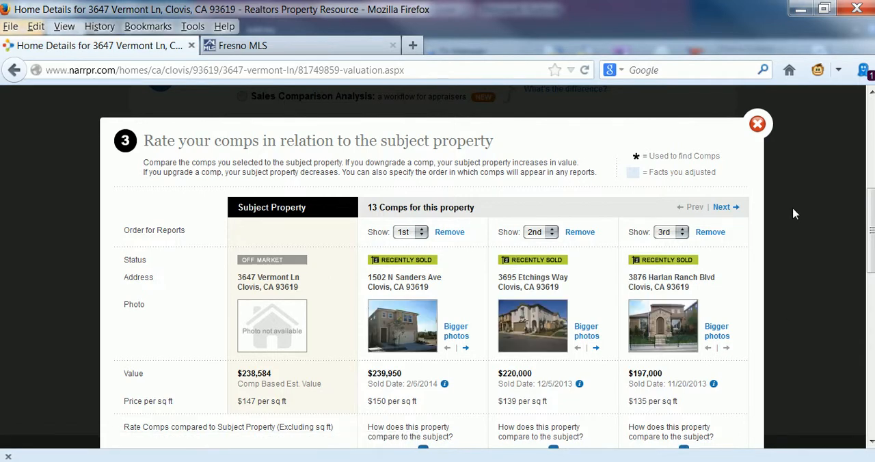
scroll(811, 217, "down", 3)
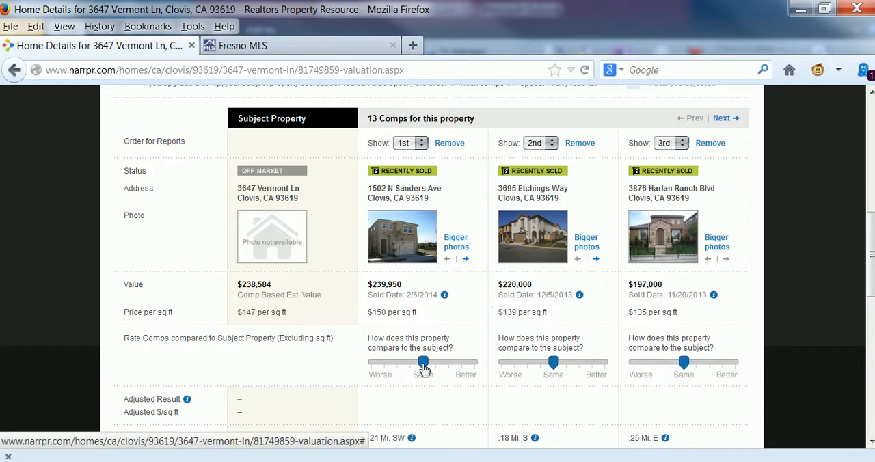
left_click_drag(422, 367, 415, 369)
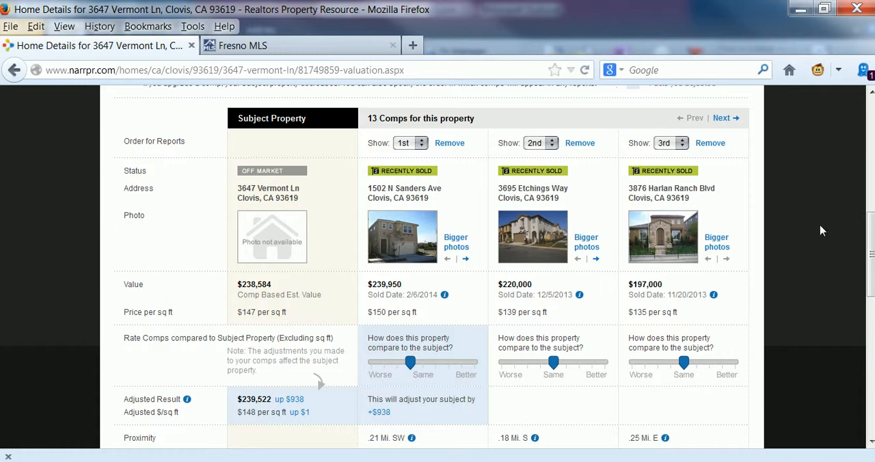
Page through the remaining comps, rate the last three worse than the subject property and compare their home facts
left_click(722, 119)
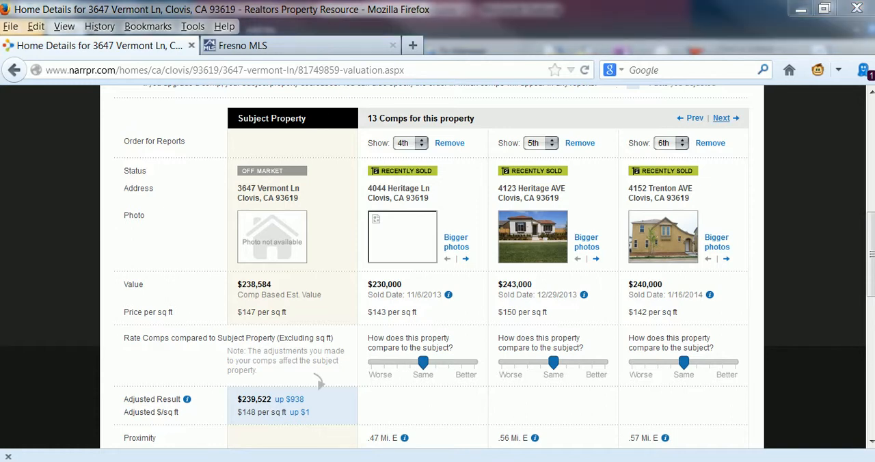
left_click(722, 119)
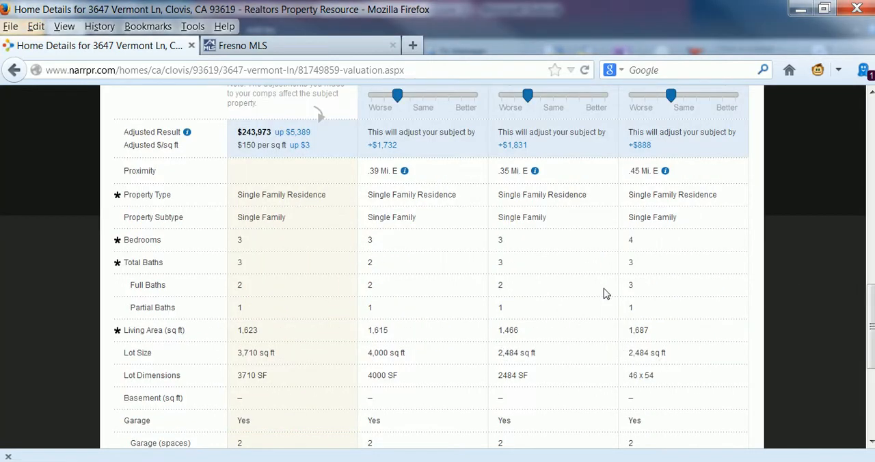
scroll(815, 258, "down", 5)
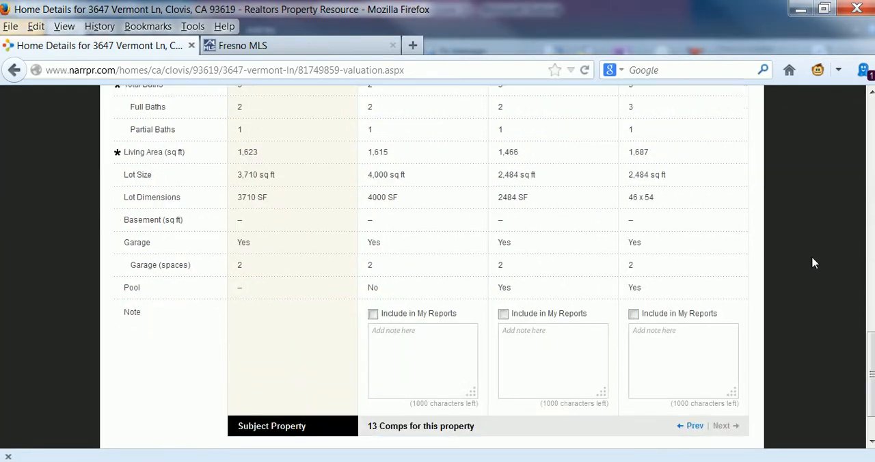
scroll(811, 260, "up", 3)
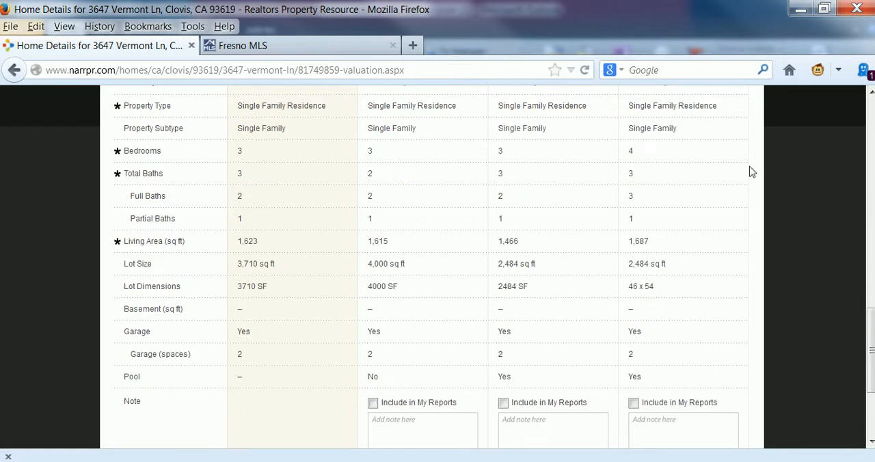
scroll(793, 219, "up", 3)
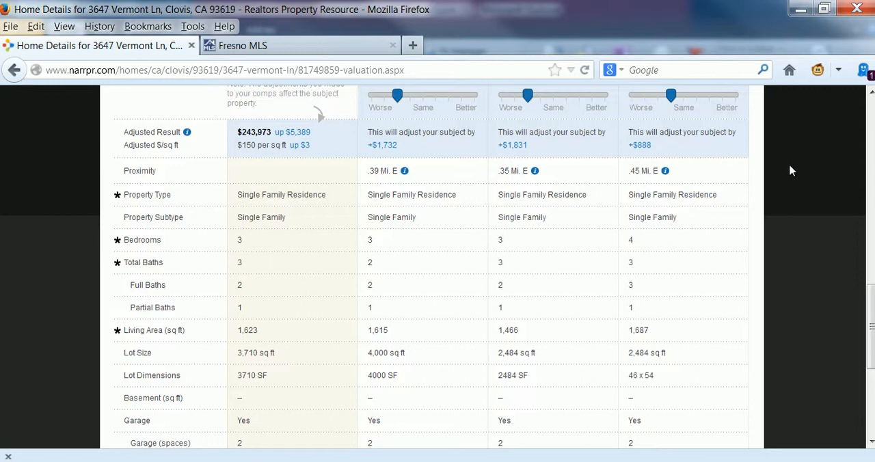
Update the valuation with the comp adjustments and return to the comp analysis result
scroll(789, 170, "down", 3)
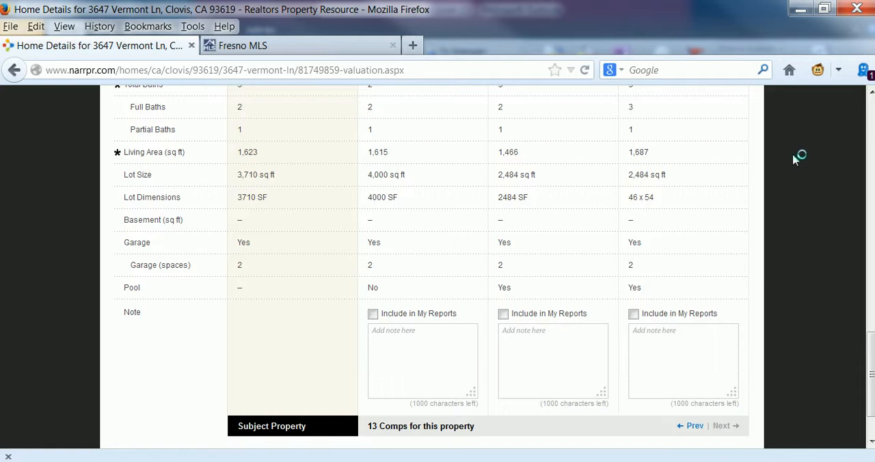
scroll(795, 157, "down", 1)
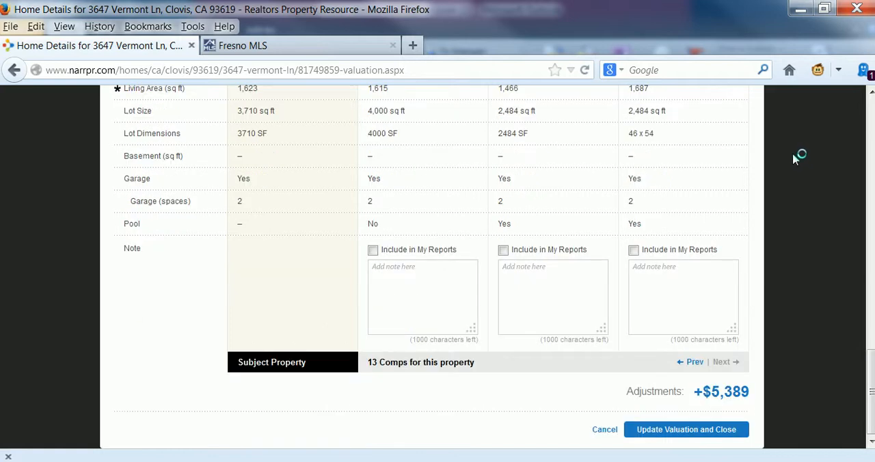
left_click(687, 438)
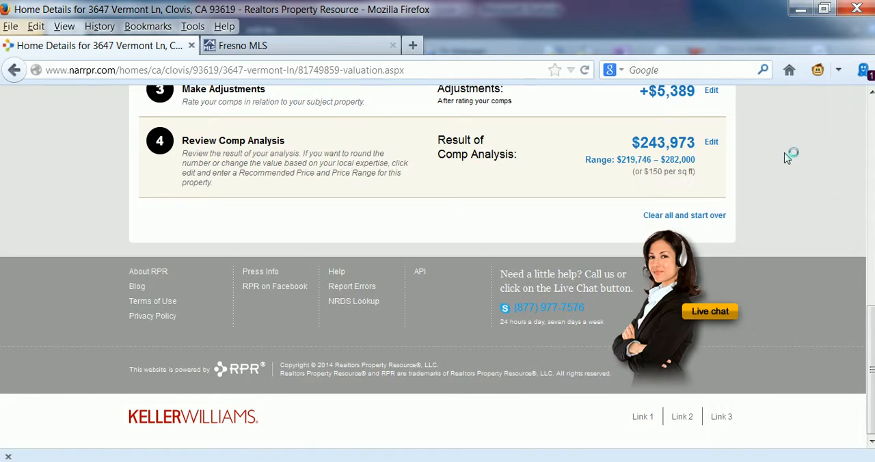
scroll(786, 158, "up", 3)
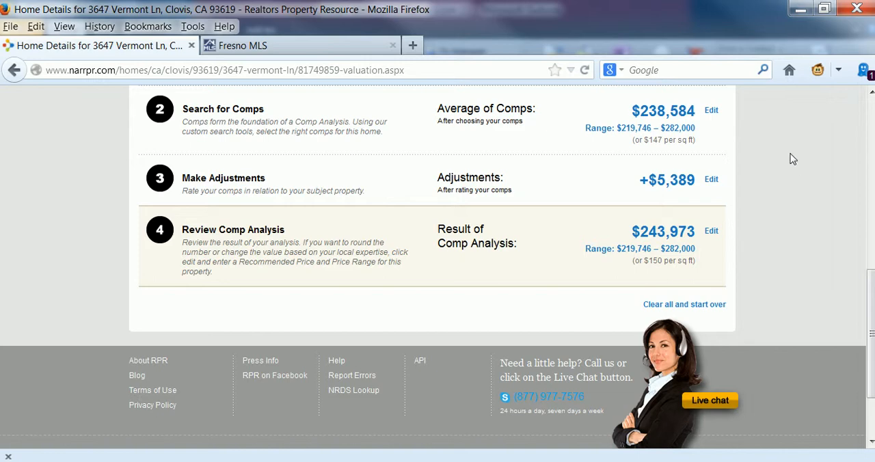
scroll(805, 187, "up", 2)
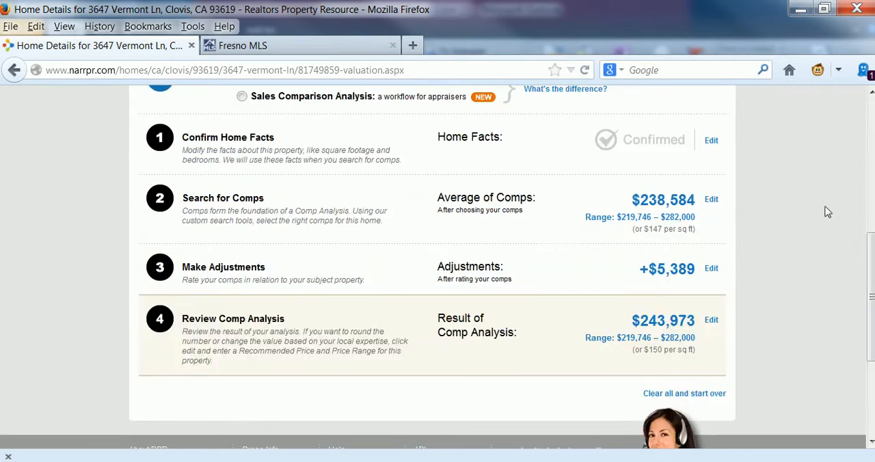
scroll(819, 208, "up", 4)
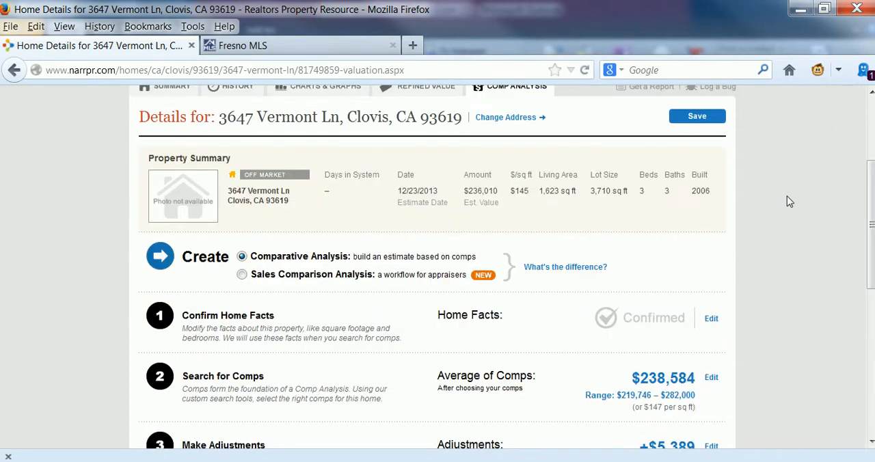
scroll(793, 189, "up", 4)
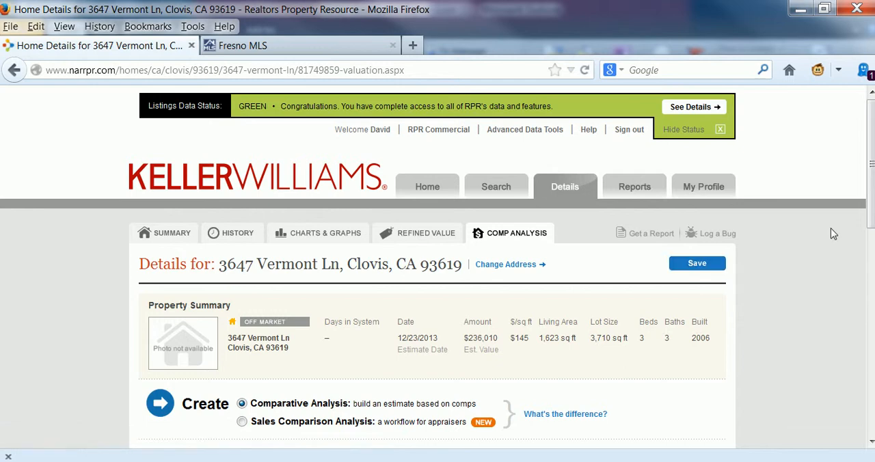
scroll(840, 233, "down", 3)
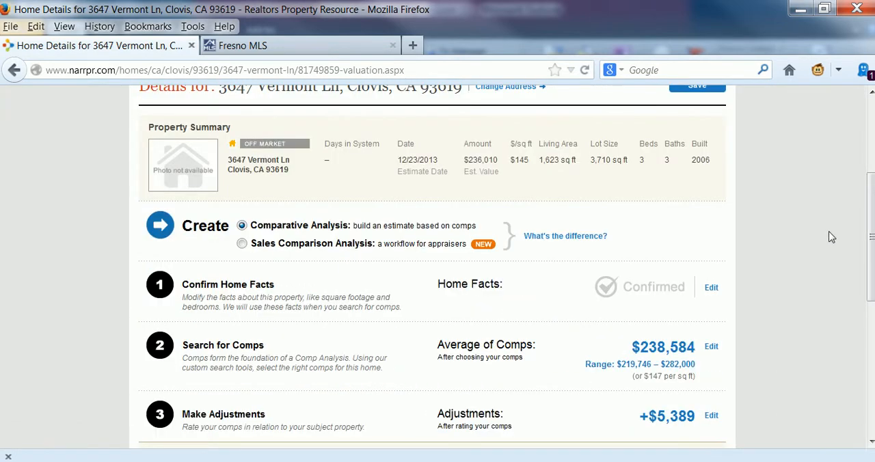
scroll(831, 237, "up", 3)
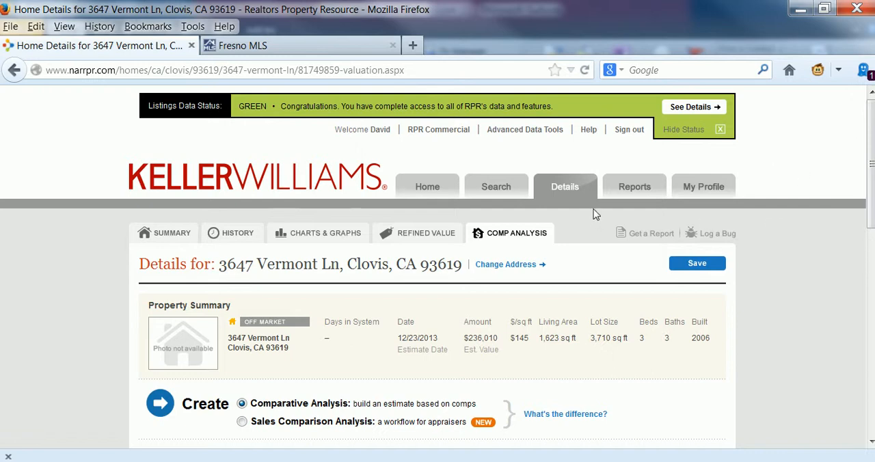
left_click(635, 189)
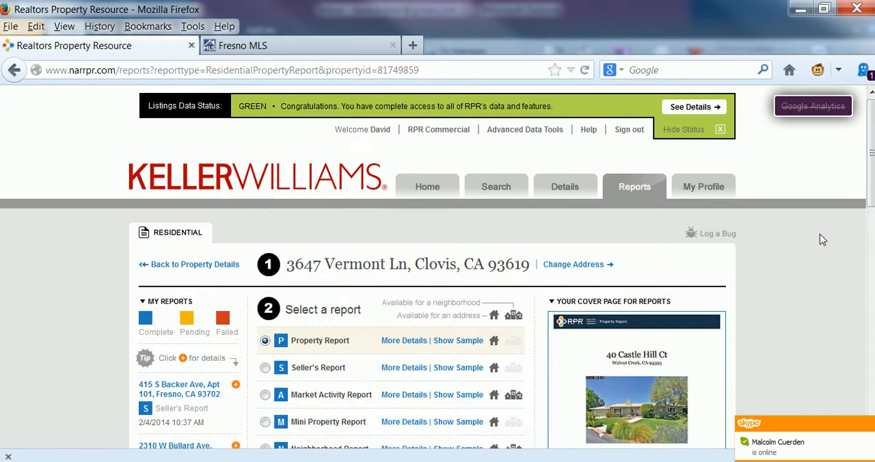
Choose the Seller's Report and expand its details
scroll(819, 233, "down", 3)
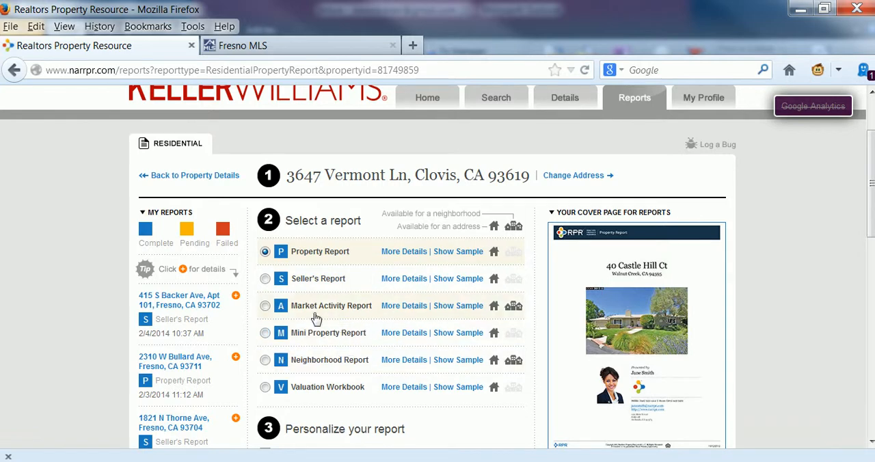
left_click(266, 279)
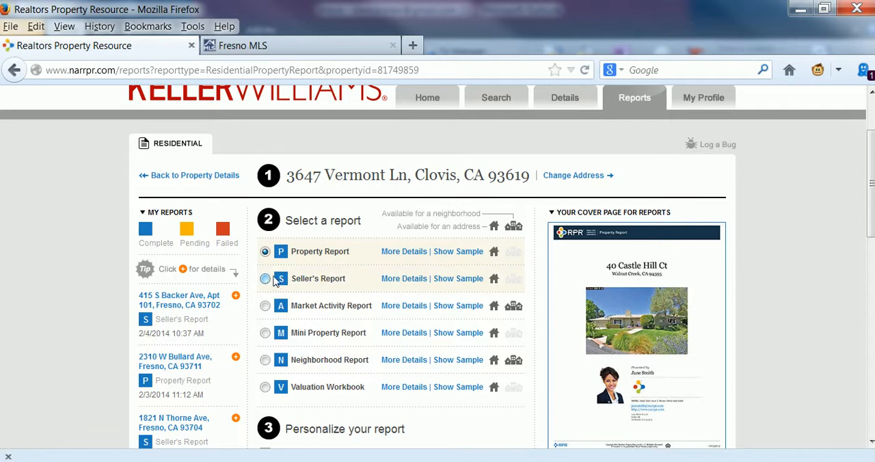
left_click(409, 279)
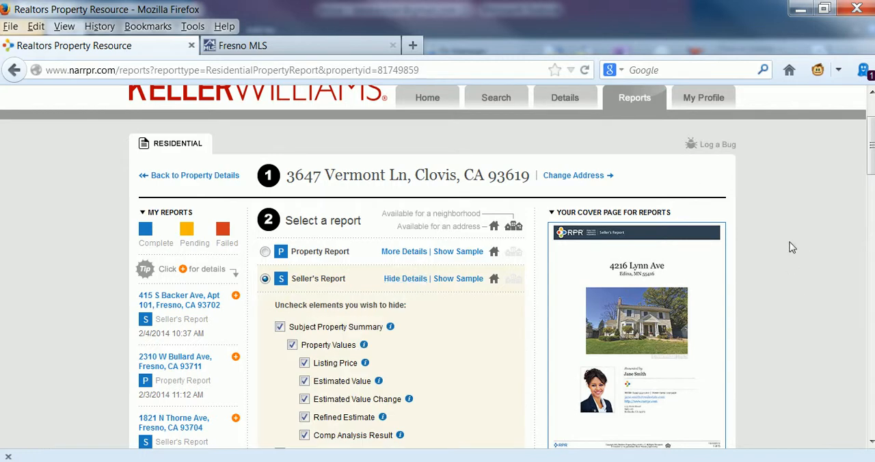
Examine the list of elements that can be included in the Seller's Report
scroll(786, 237, "down", 3)
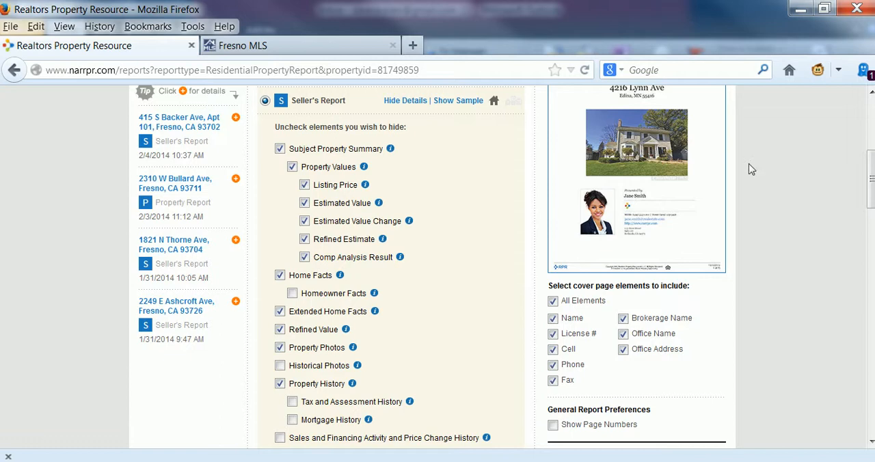
scroll(752, 169, "down", 2)
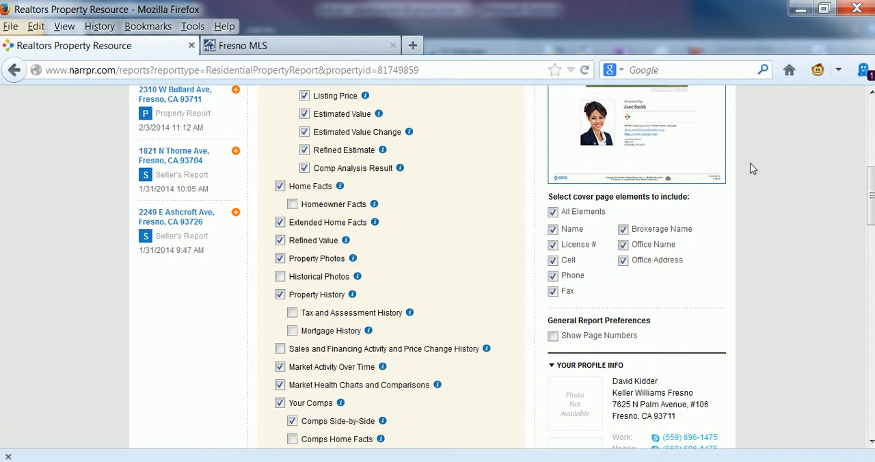
scroll(758, 172, "down", 2)
scroll(760, 175, "down", 3)
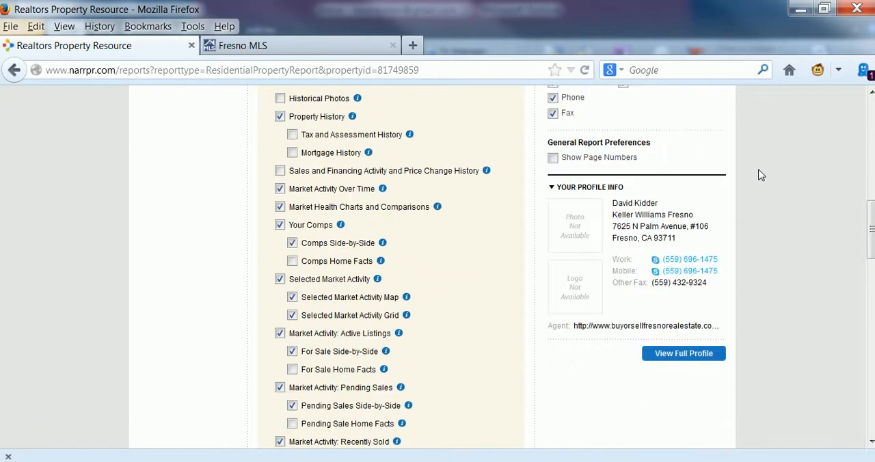
scroll(761, 175, "down", 3)
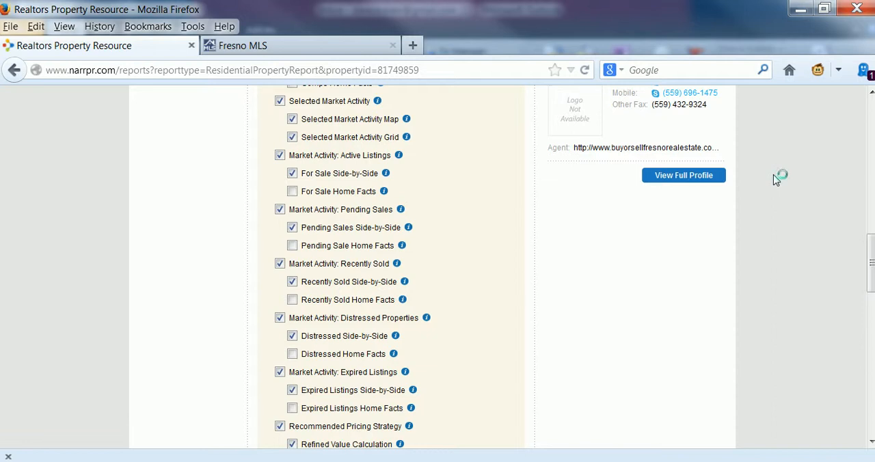
scroll(776, 178, "down", 2)
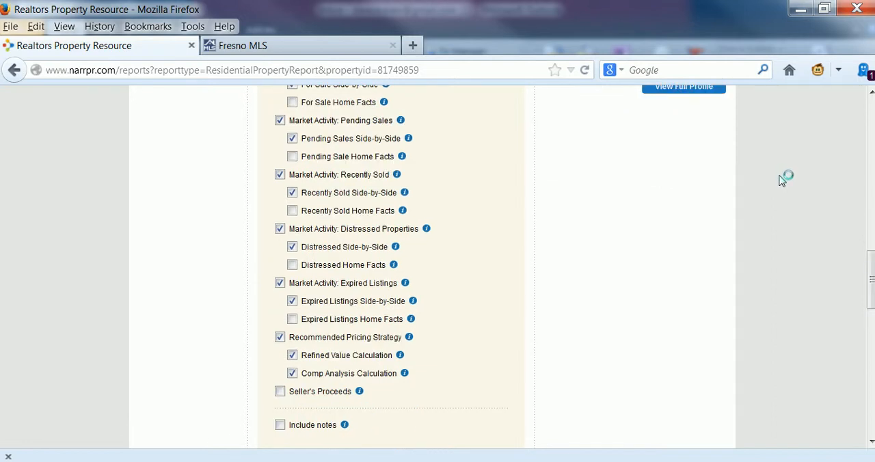
scroll(783, 180, "up", 4)
scroll(782, 181, "up", 2)
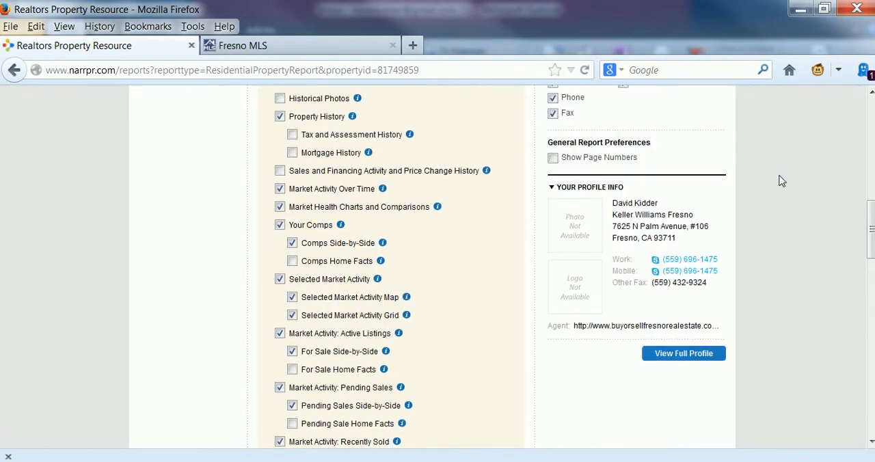
Exclude Extended Home Facts, Property History, Market Activity Over Time, and Market Health Charts and Comparisons from the Seller's Report
scroll(782, 180, "up", 1)
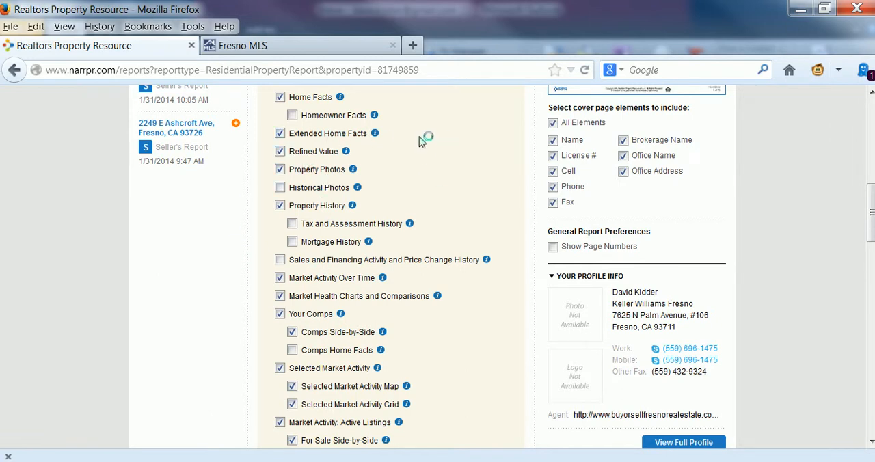
left_click(279, 133)
left_click(280, 171)
left_click(279, 205)
left_click(279, 278)
left_click(280, 297)
scroll(250, 342, "down", 3)
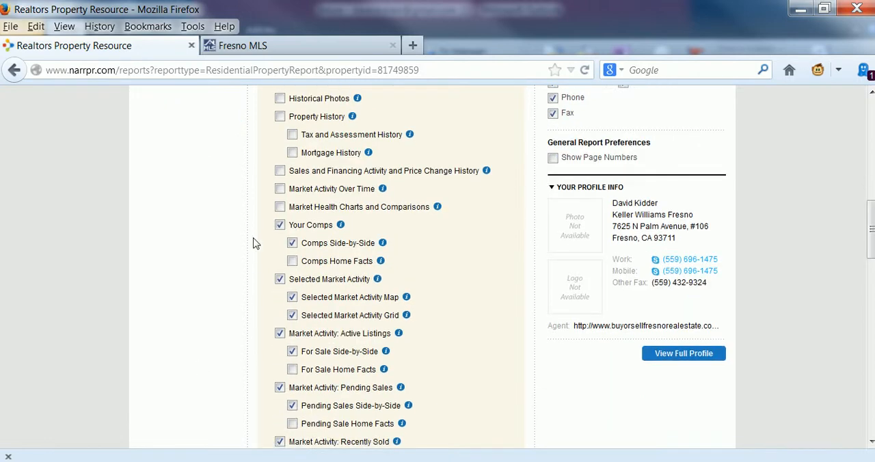
Include Homeowner Facts, Extended Home Facts, Historical Photos, and Property History with its tax and mortgage histories in the Seller's Report
scroll(243, 239, "up", 6)
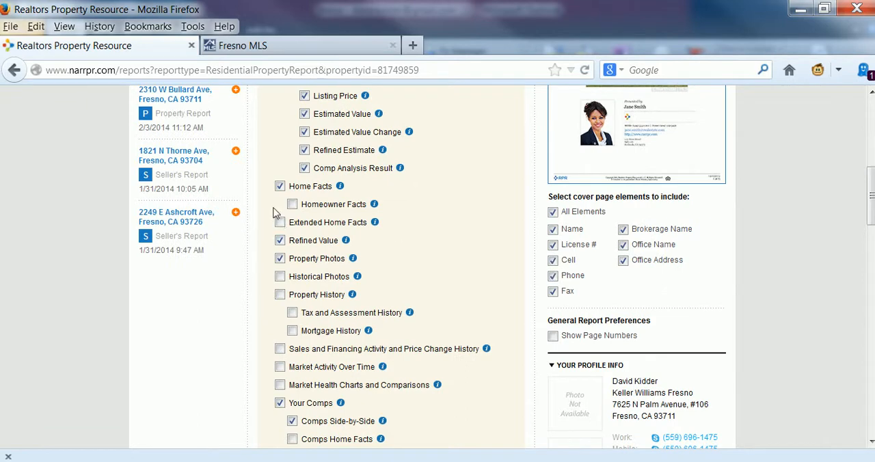
left_click(292, 204)
left_click(279, 223)
left_click(279, 276)
left_click(279, 294)
Exclude Selected Market Activity, Active Listings and Pending Sales, with all their sub-elements, from the Seller's Report
scroll(484, 257, "down", 2)
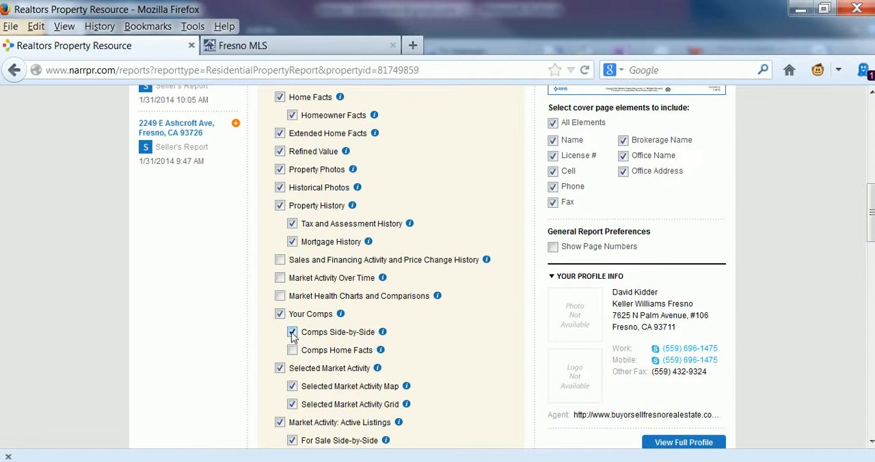
left_click(279, 370)
scroll(475, 332, "down", 2)
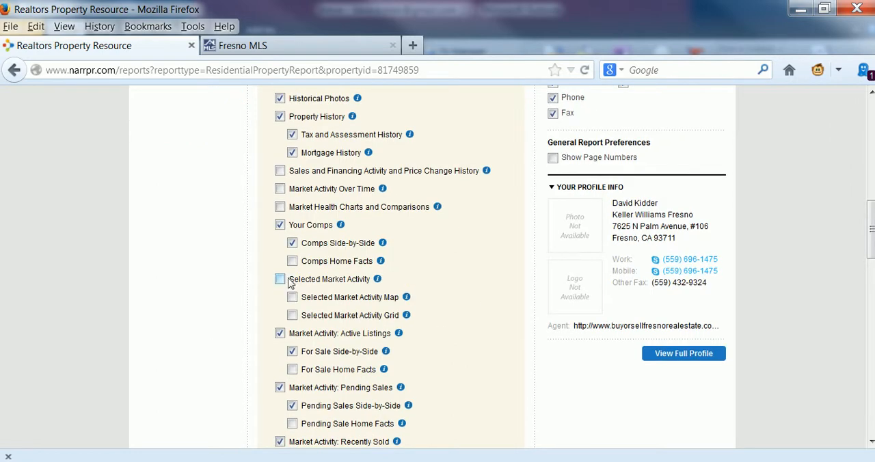
left_click(279, 333)
scroll(472, 288, "down", 2)
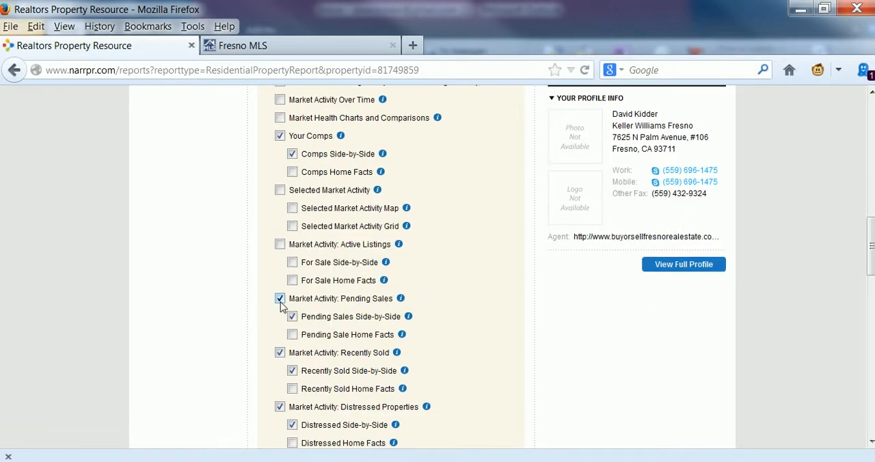
left_click(279, 299)
Exclude Recently Sold, Distressed Properties, Expired Listings and Recommended Pricing Strategy from the Seller's Report
scroll(269, 365, "down", 2)
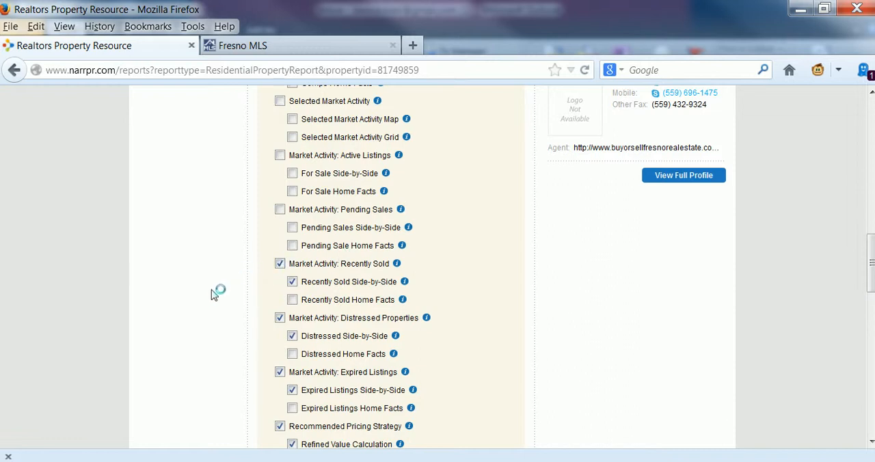
left_click(279, 265)
left_click(280, 318)
scroll(526, 301, "down", 1)
scroll(525, 299, "down", 2)
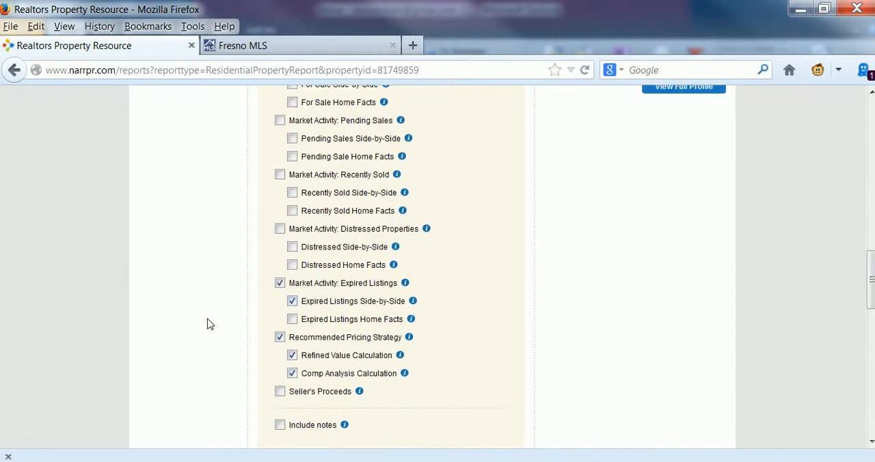
left_click(280, 284)
left_click(280, 337)
Check the chosen Seller's Report elements, the personalization fields and the delivery method
scroll(488, 322, "down", 2)
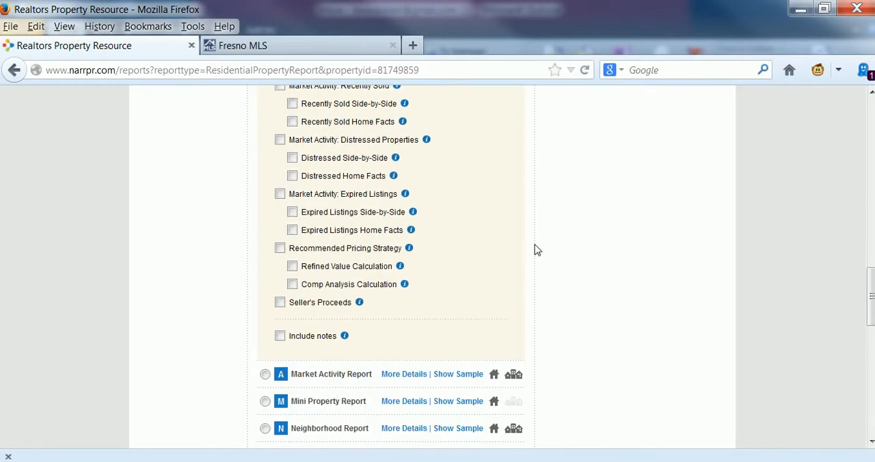
scroll(535, 249, "up", 10)
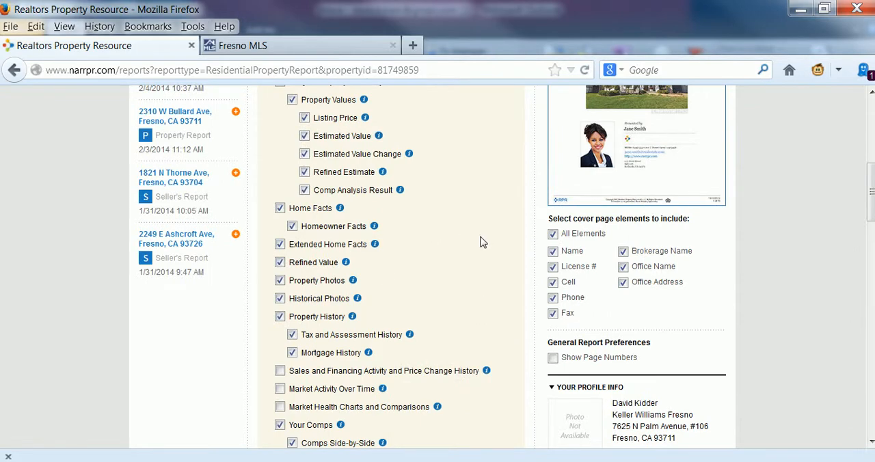
scroll(480, 242, "up", 7)
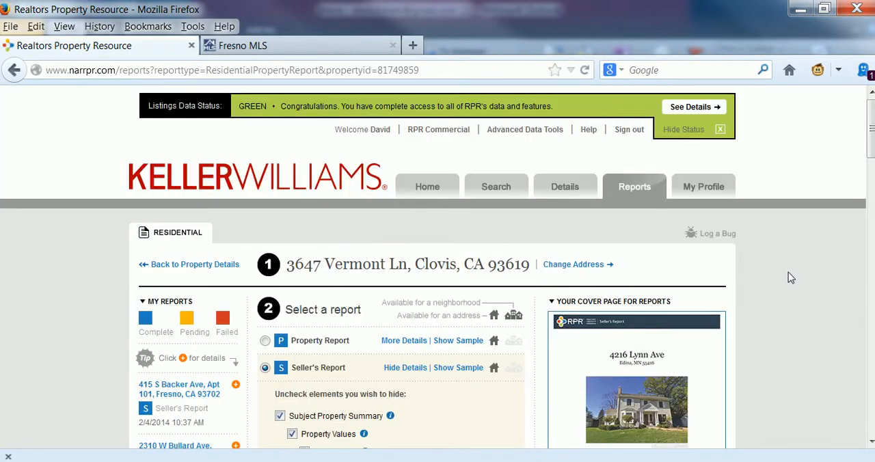
scroll(768, 274, "down", 2)
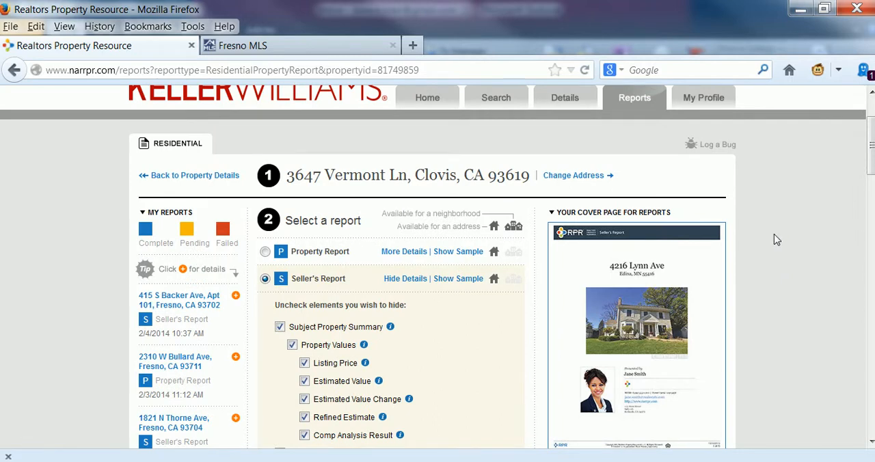
scroll(775, 236, "down", 4)
scroll(775, 239, "down", 4)
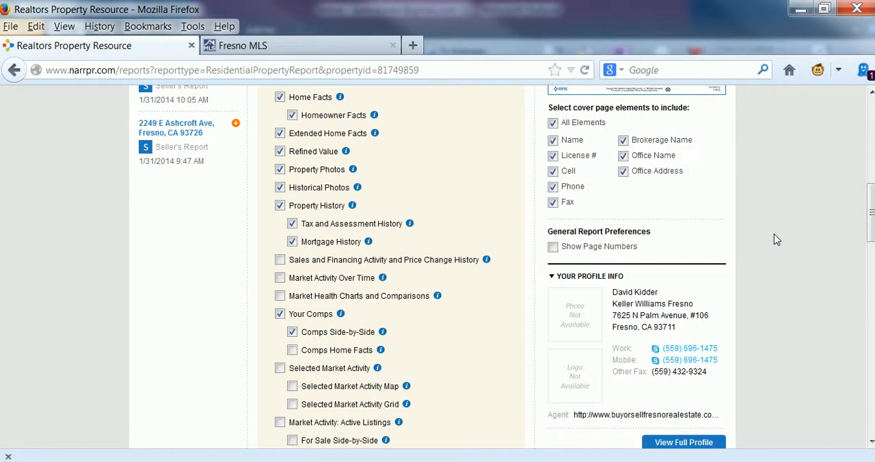
scroll(777, 239, "down", 4)
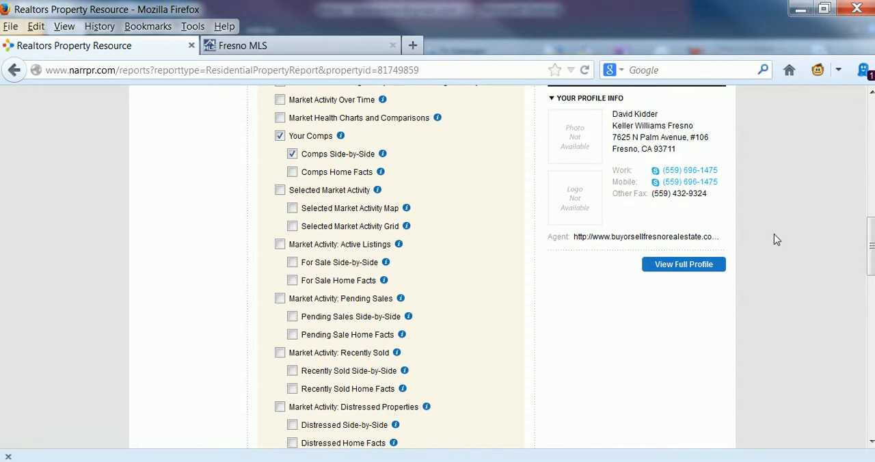
scroll(775, 239, "down", 10)
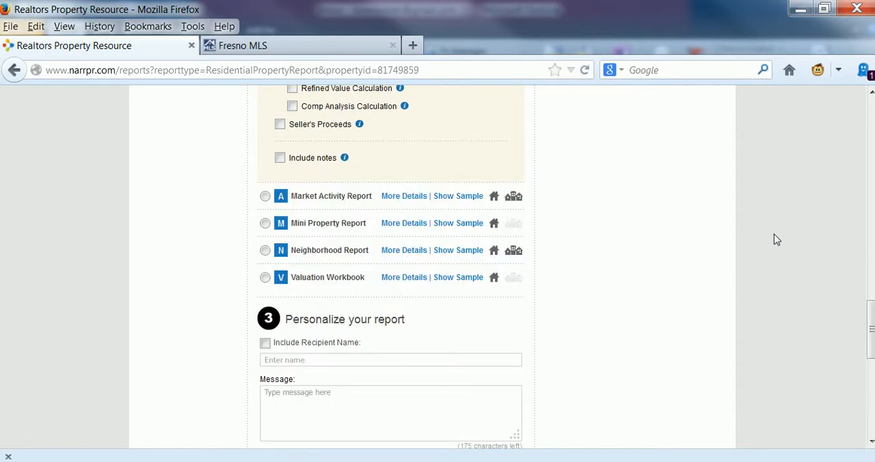
scroll(775, 240, "down", 6)
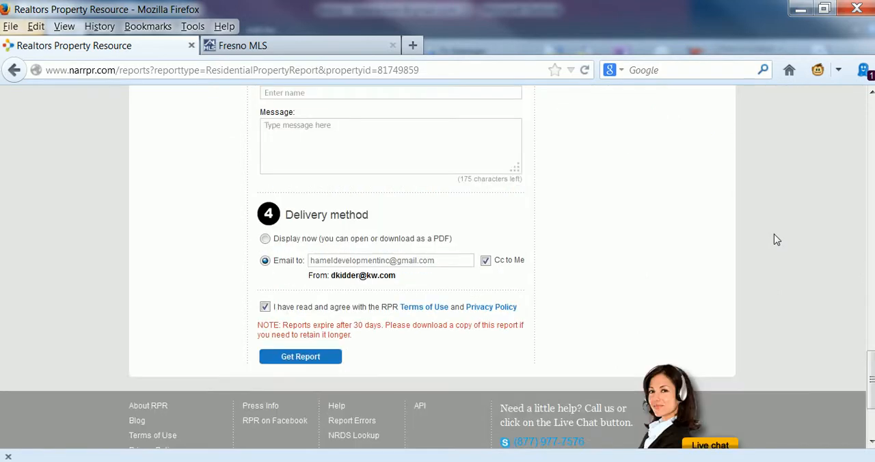
Replace the delivery recipient with the agent's own e-mail address and request the Seller's Report
scroll(774, 239, "down", 3)
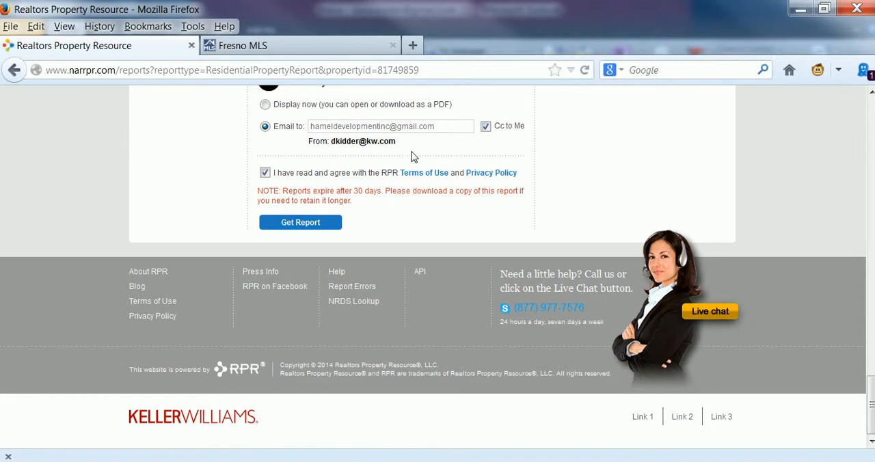
triple_click(419, 125)
left_click(729, 128)
left_click_drag(438, 127, 294, 124)
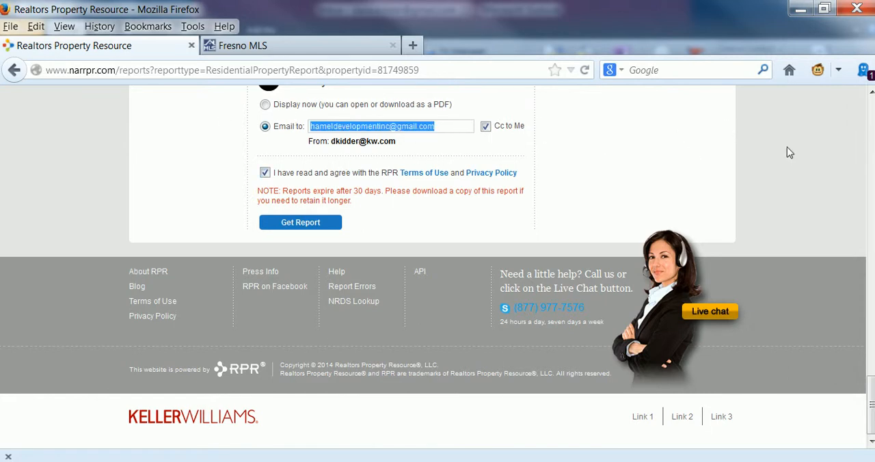
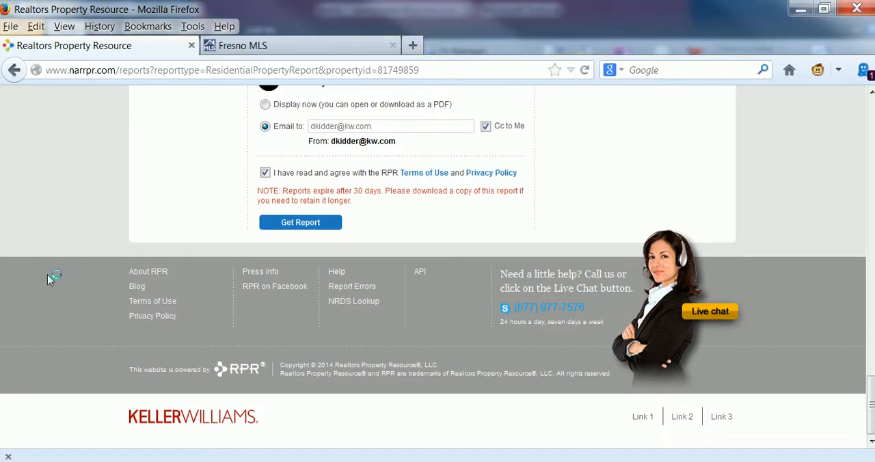
left_click(301, 225)
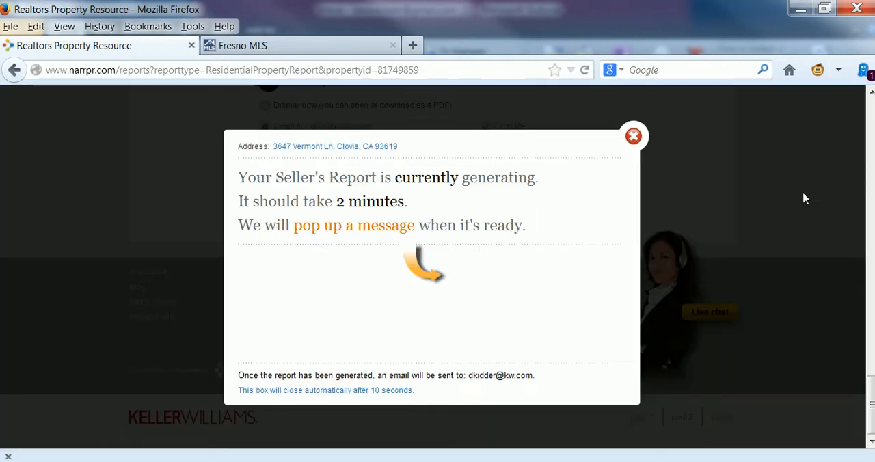